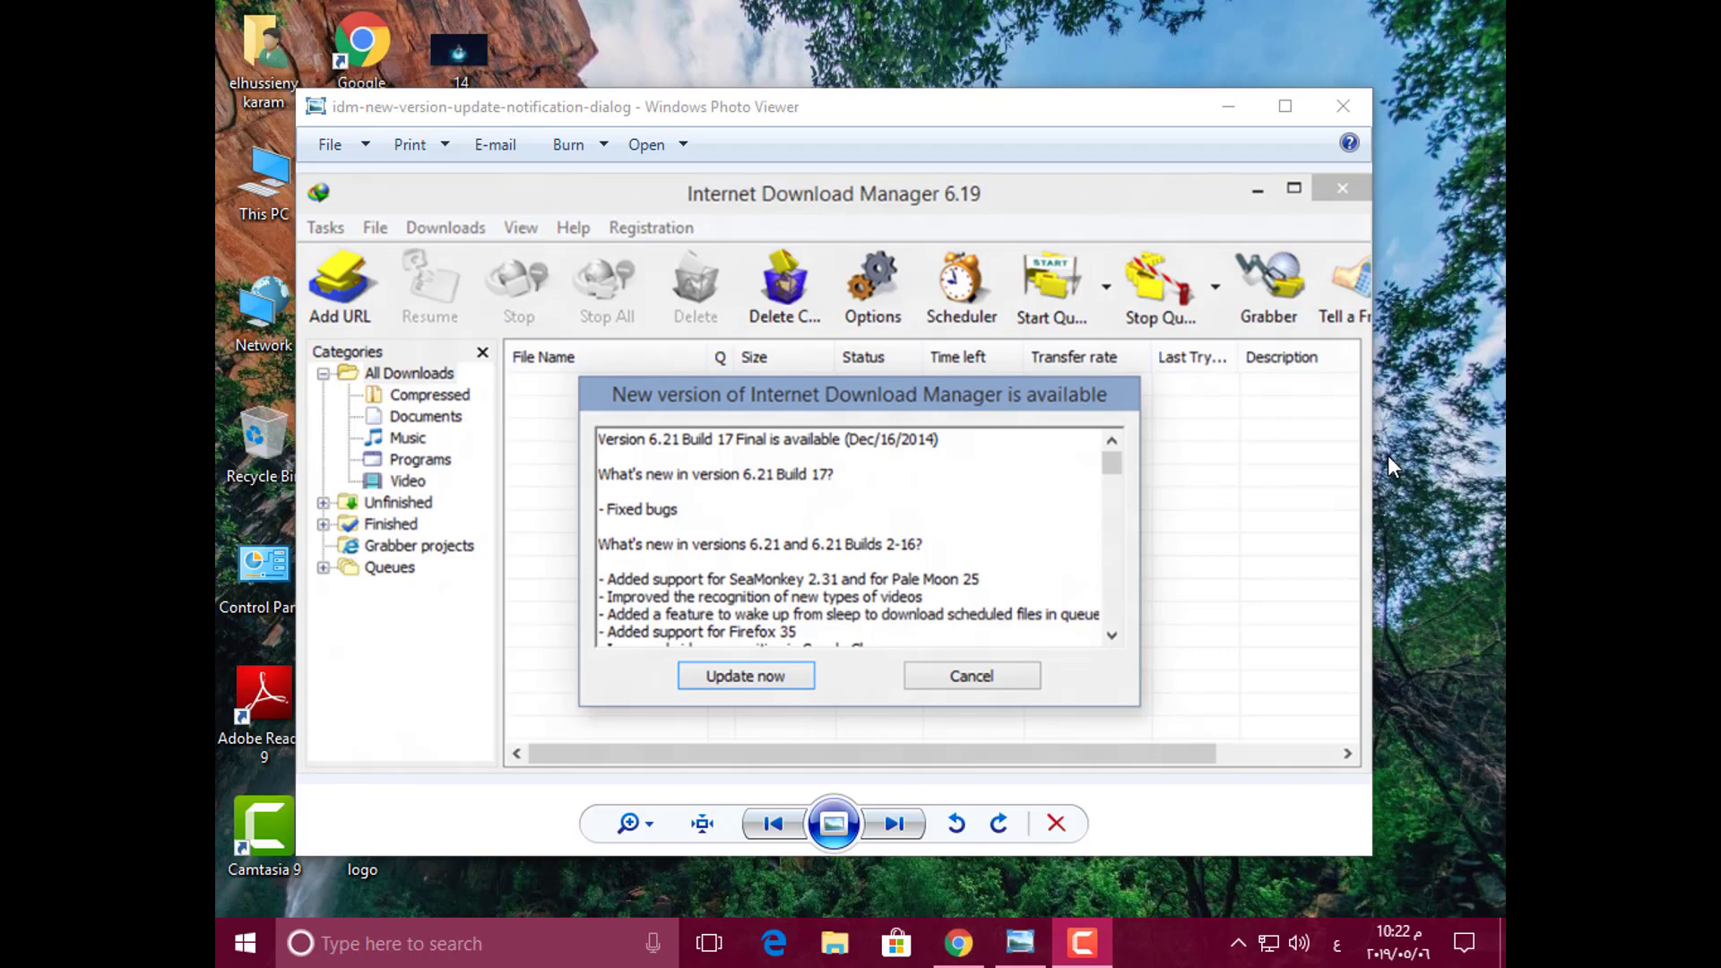
Open the Registry Editor by running regedit.
key(super+r)
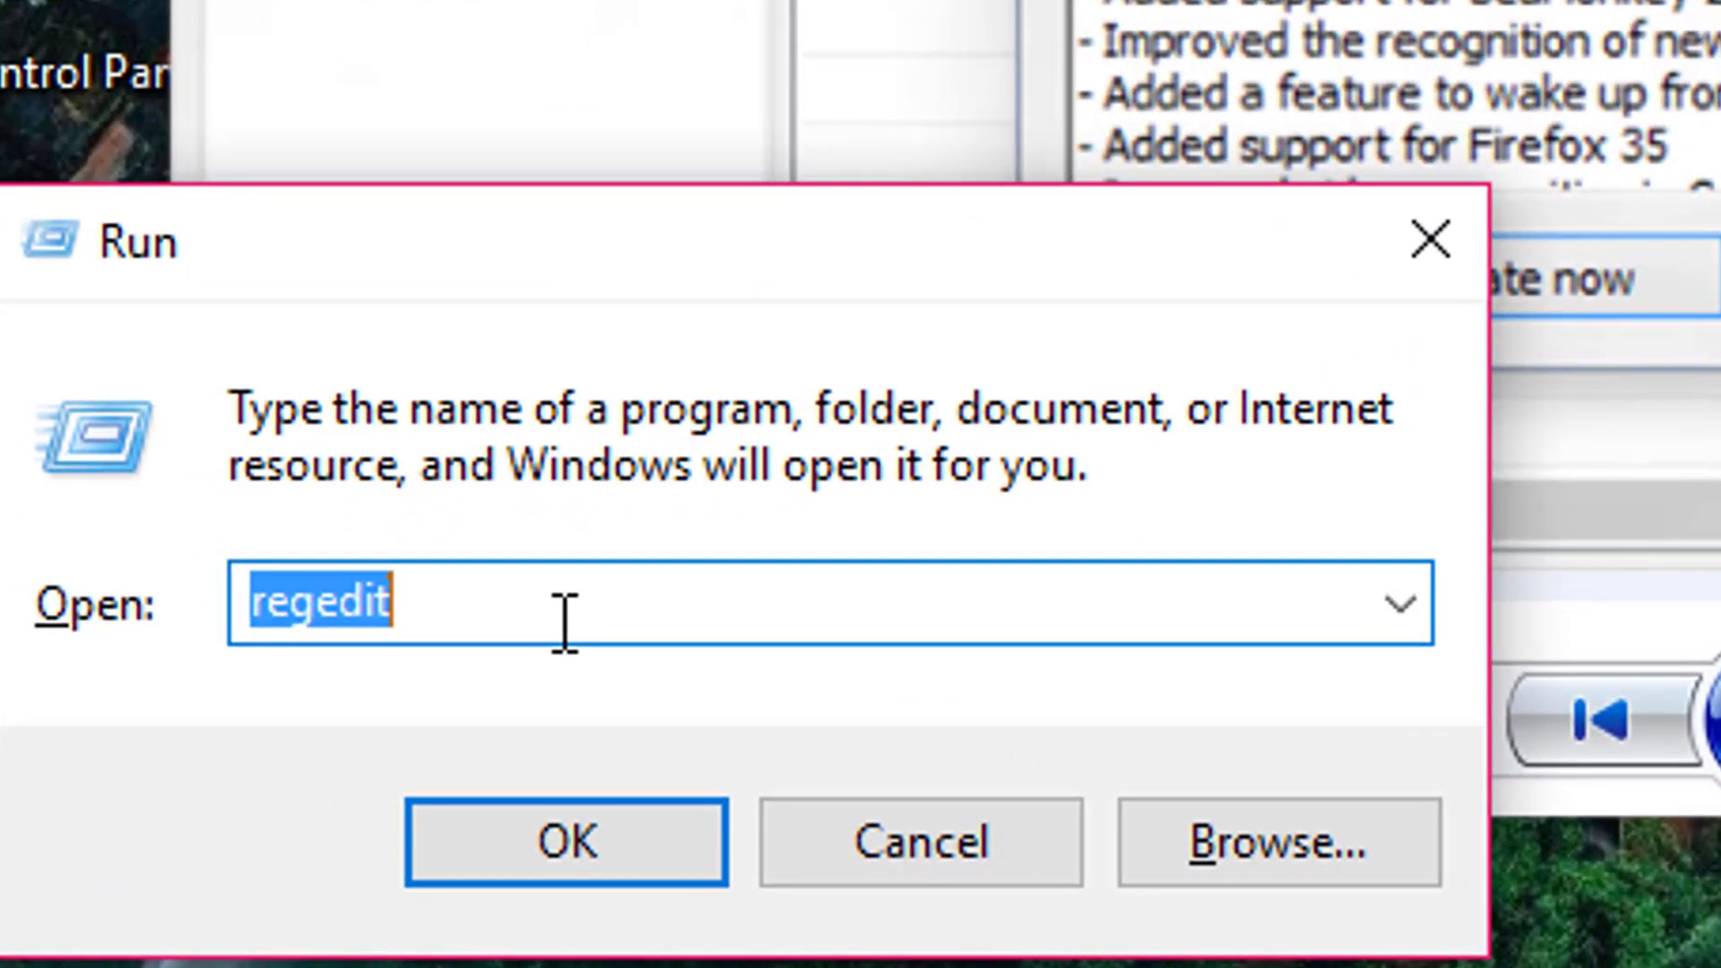
click(479, 717)
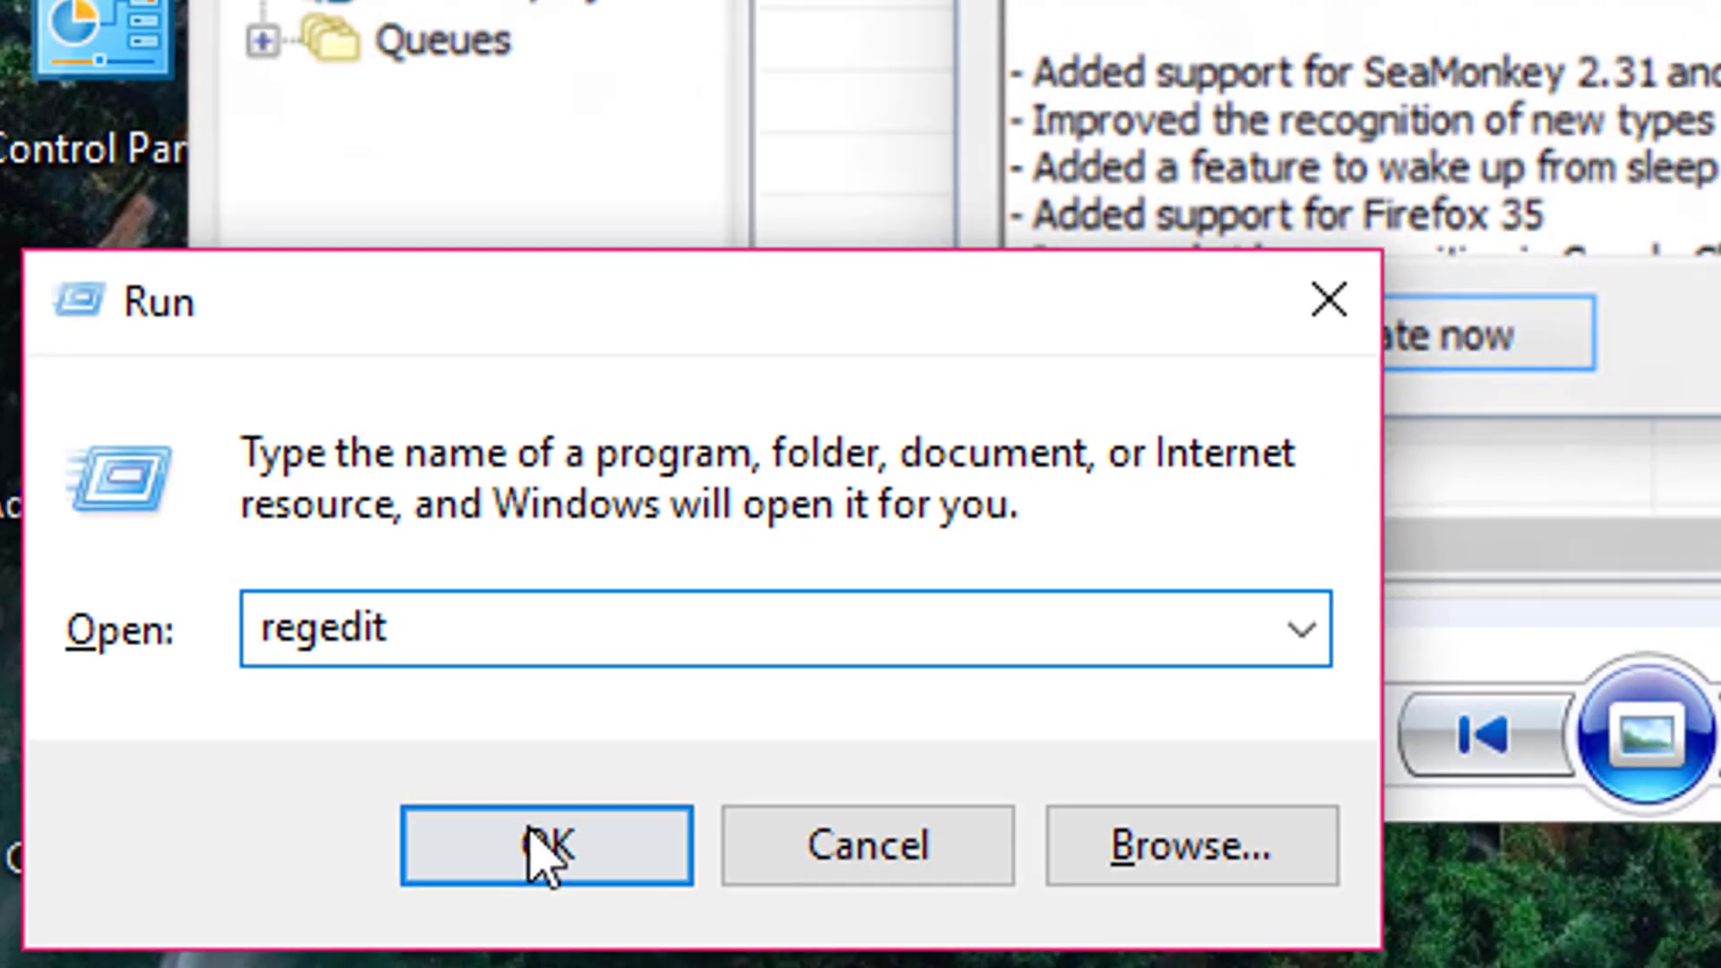
click(555, 847)
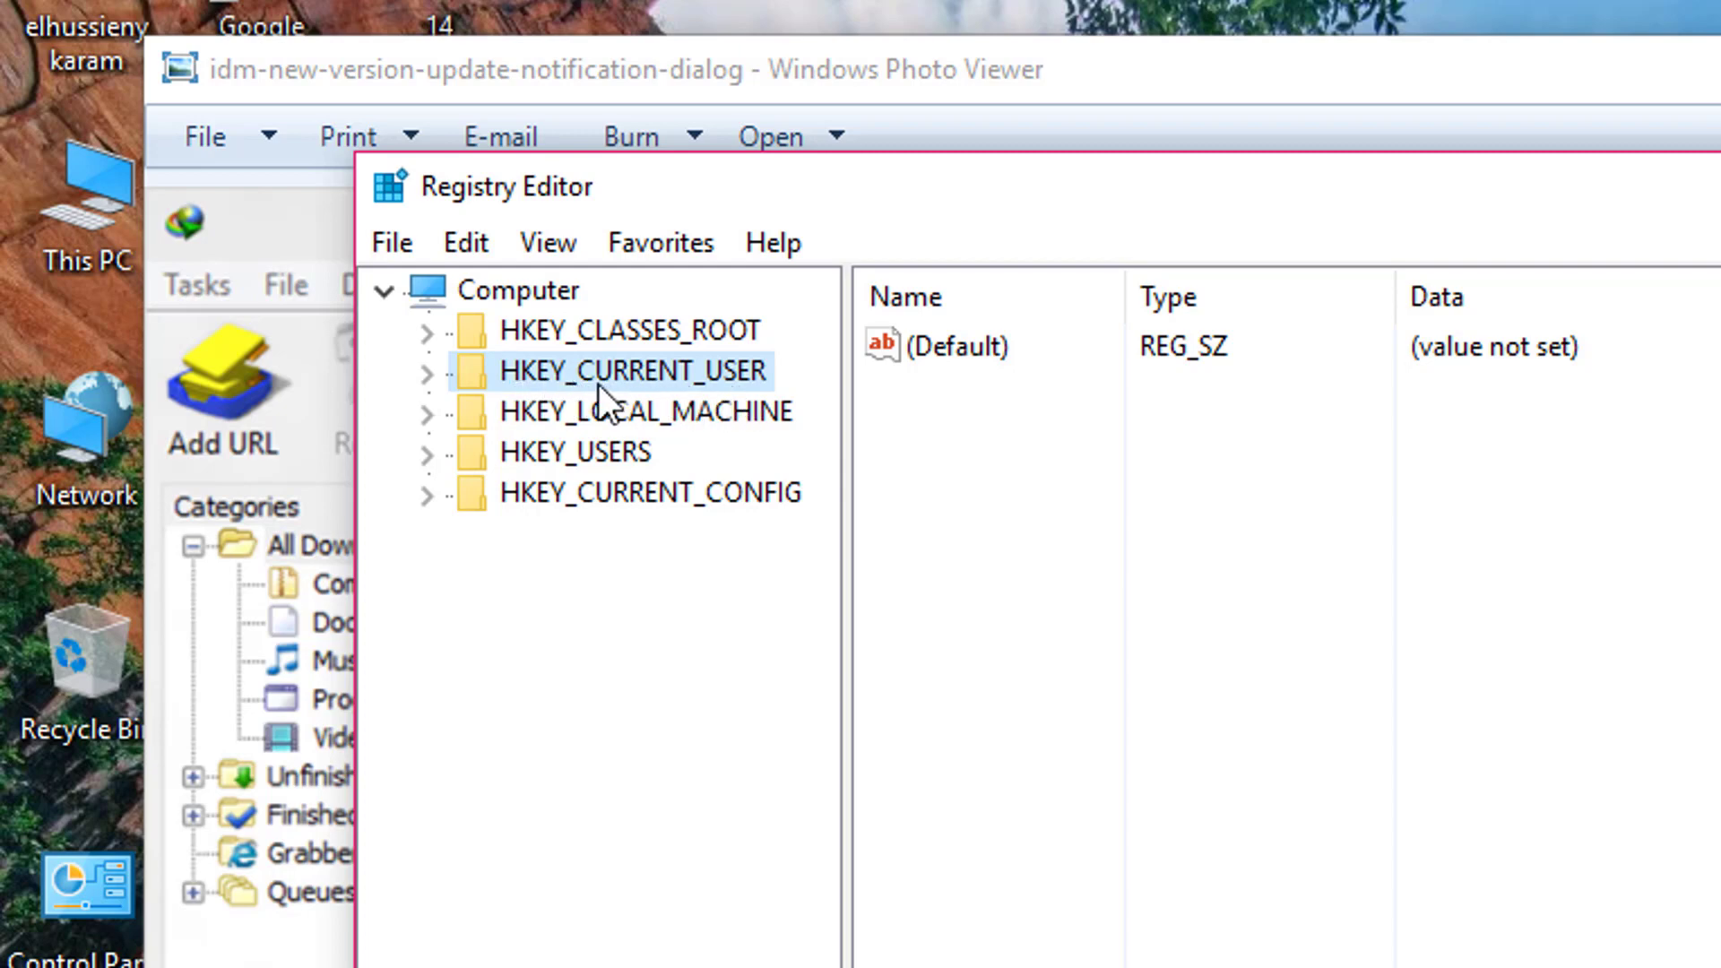
Display the values of the registry key HKEY_CURRENT_USER\SOFTWARE\DownloadManager.
double_click(618, 375)
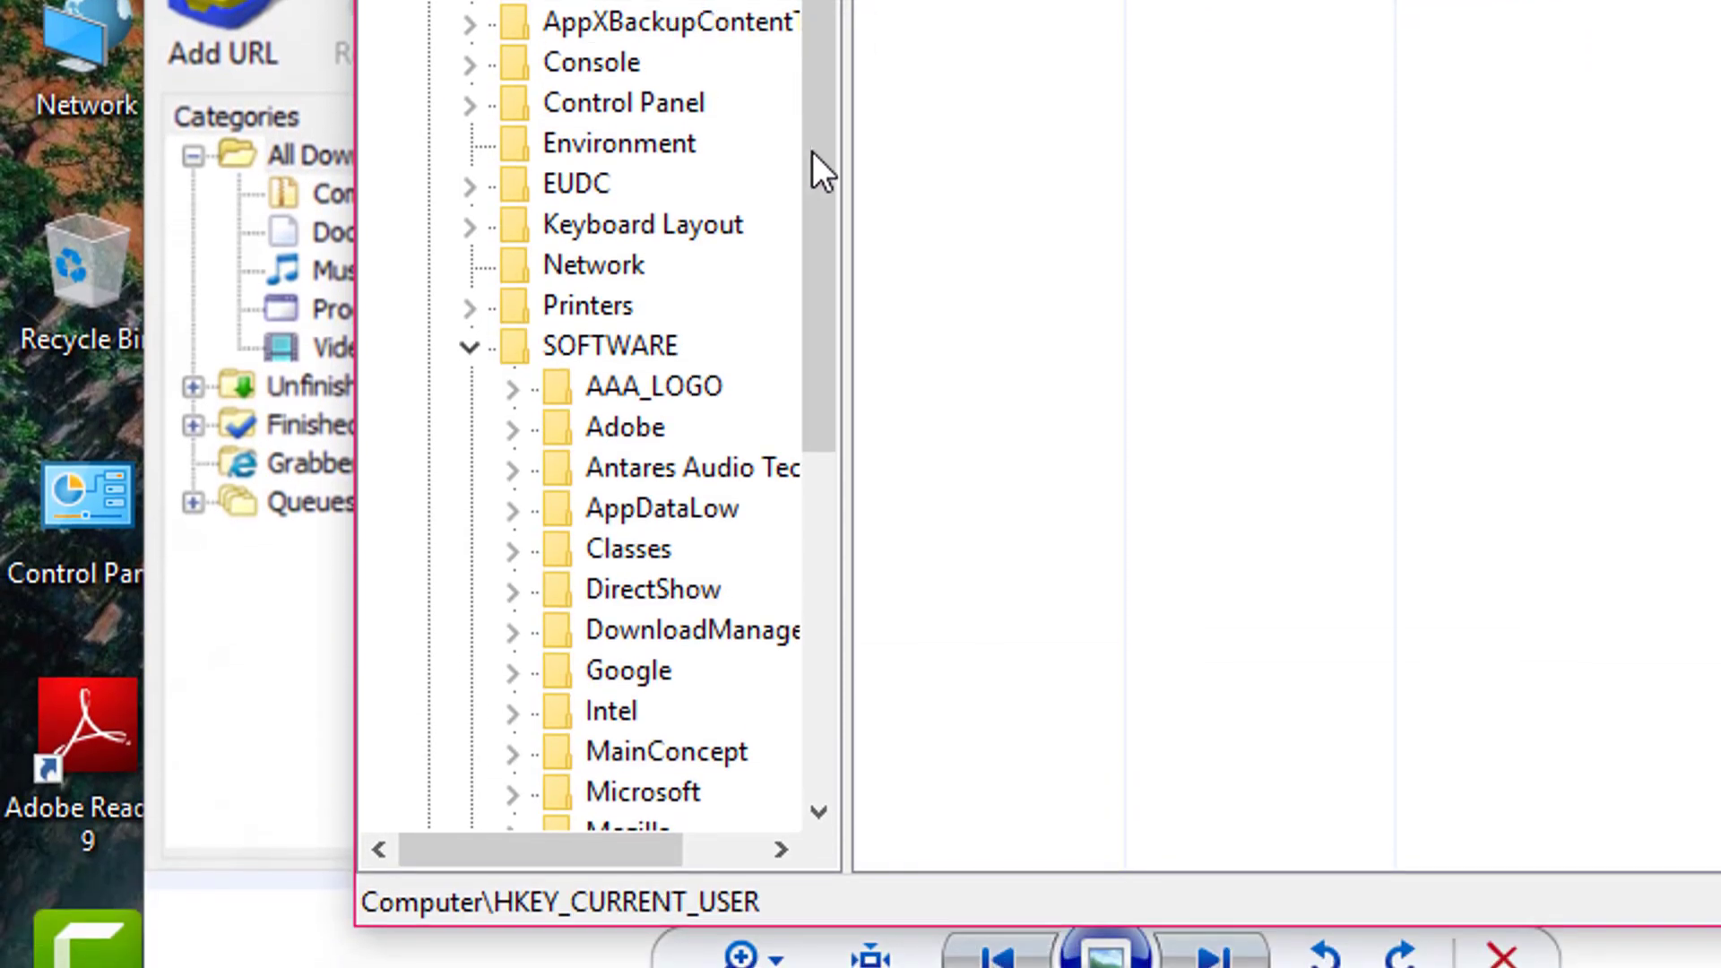
click(469, 347)
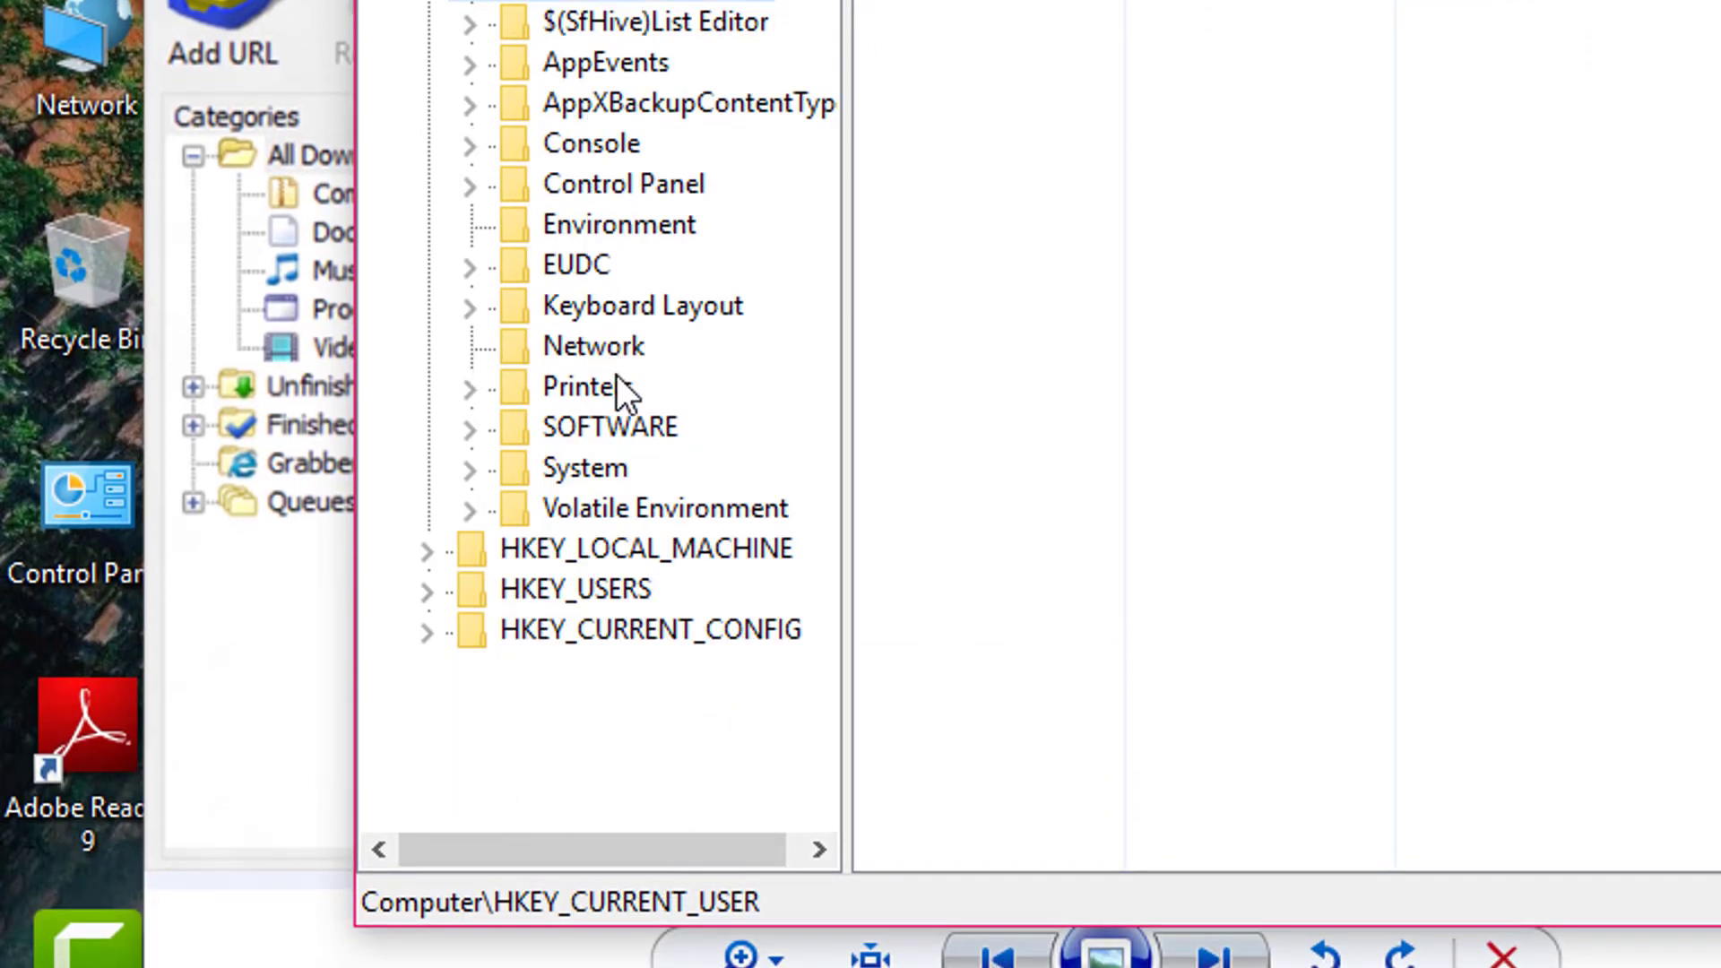
click(600, 432)
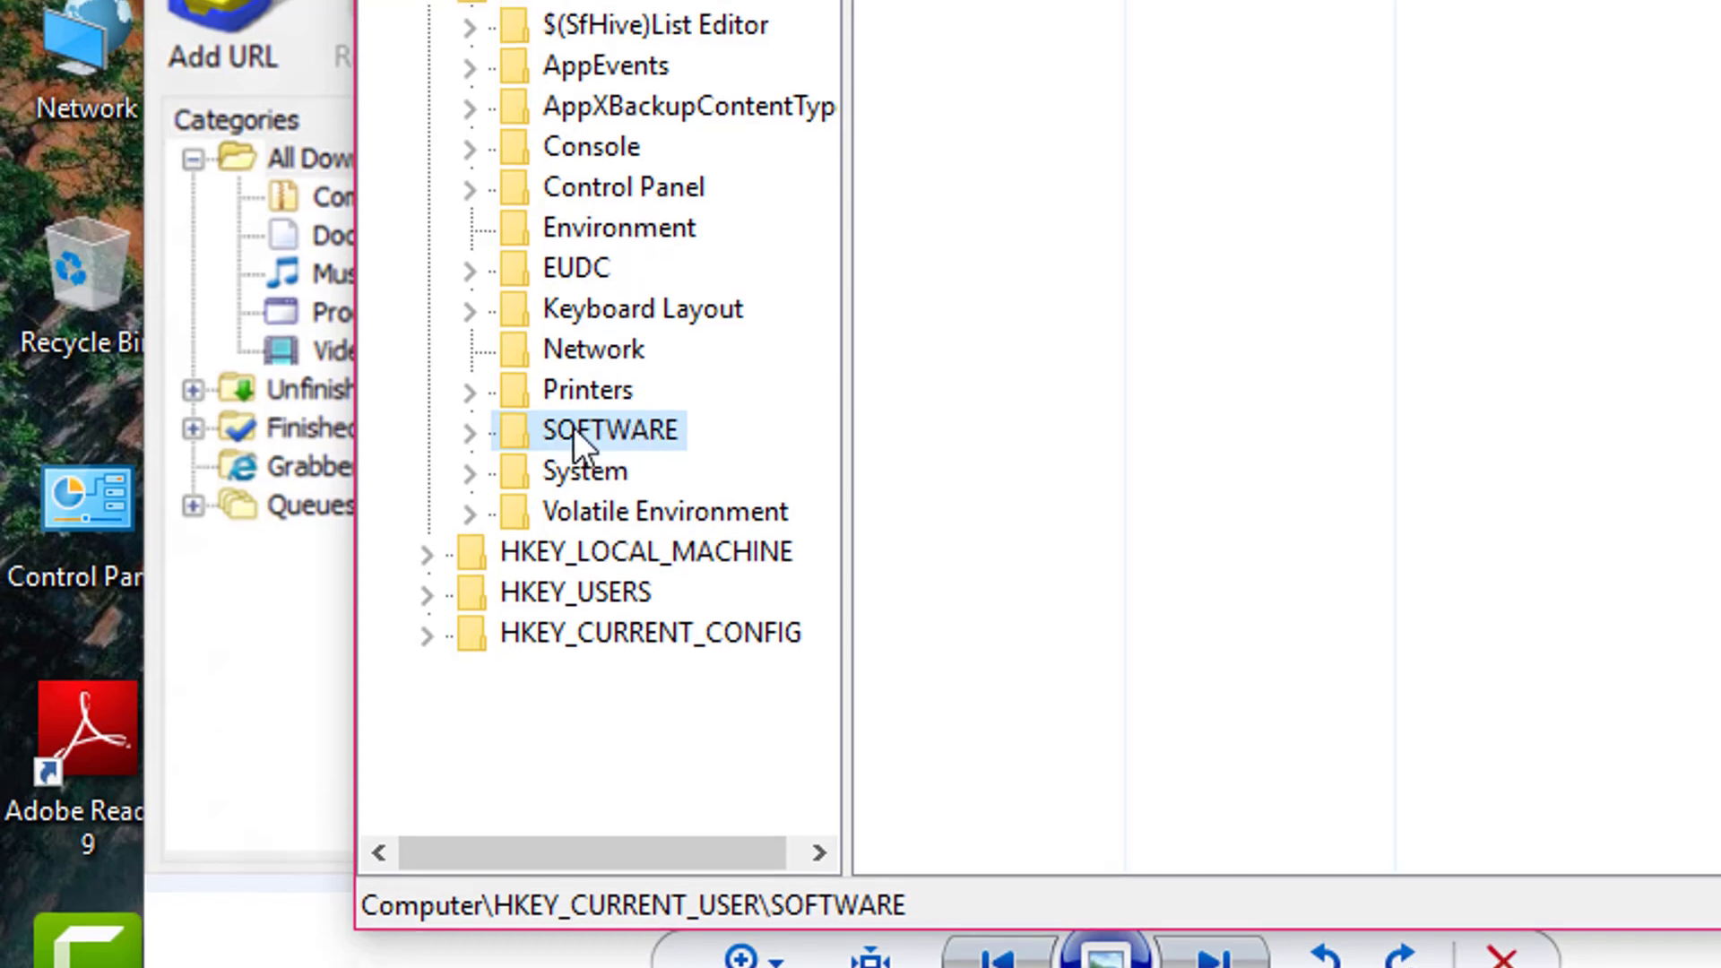
double_click(592, 428)
drag(810, 310, 820, 356)
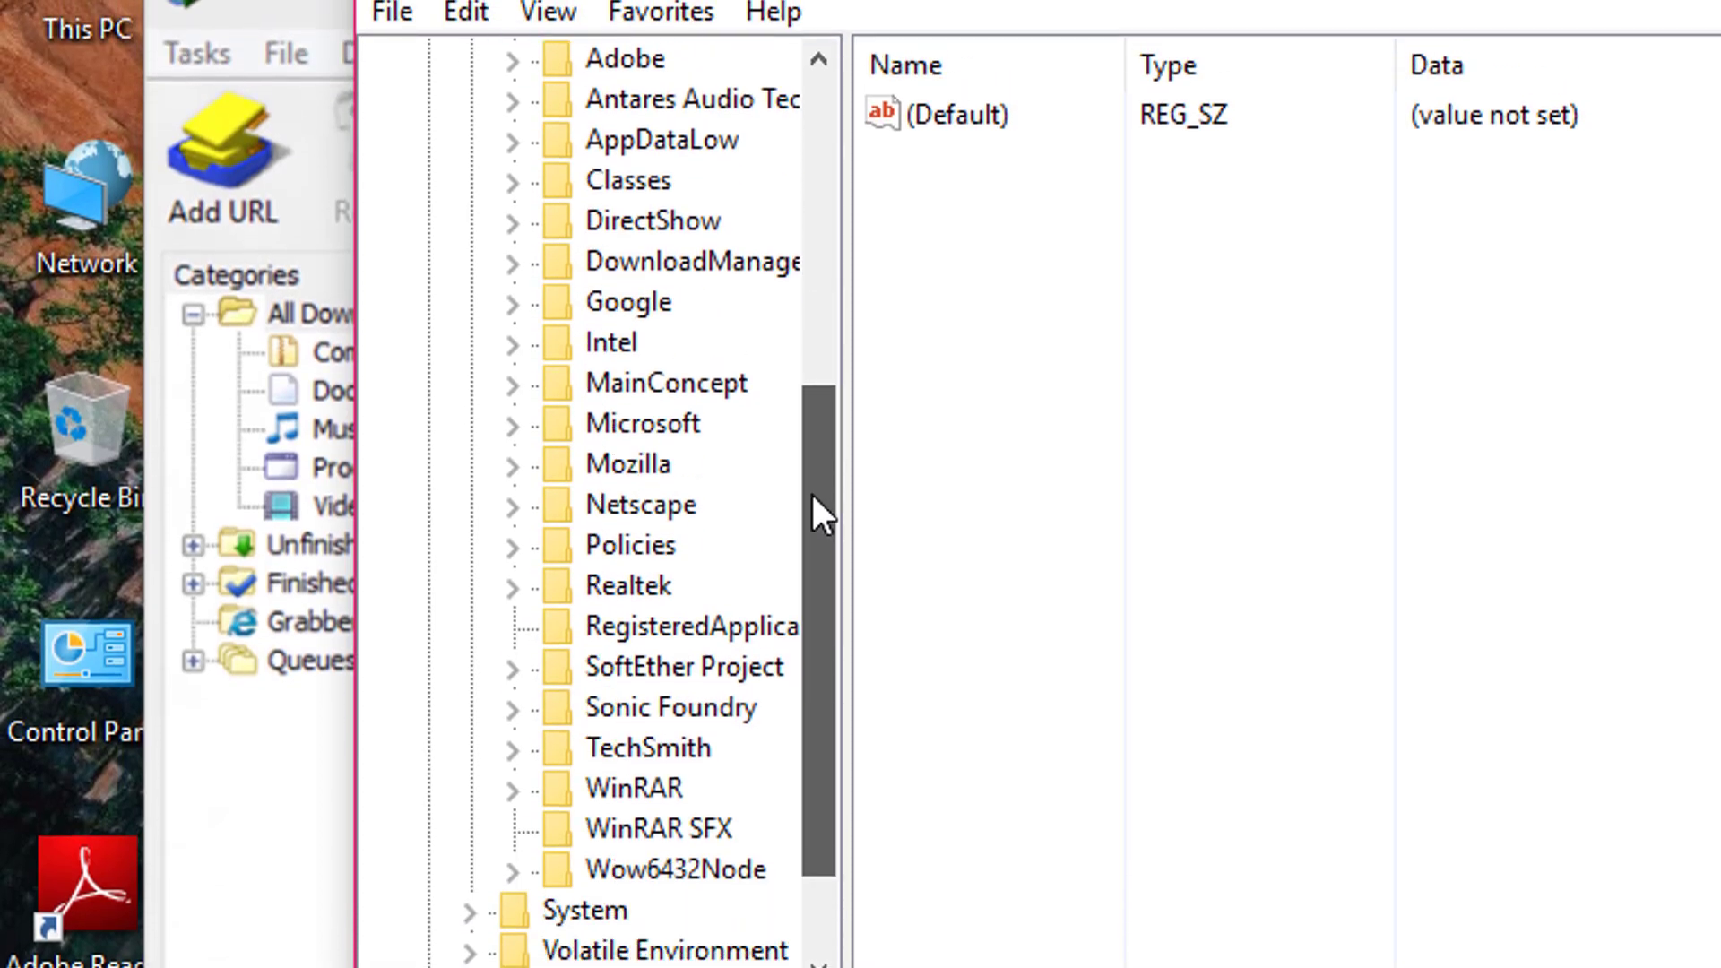
drag(820, 516, 816, 465)
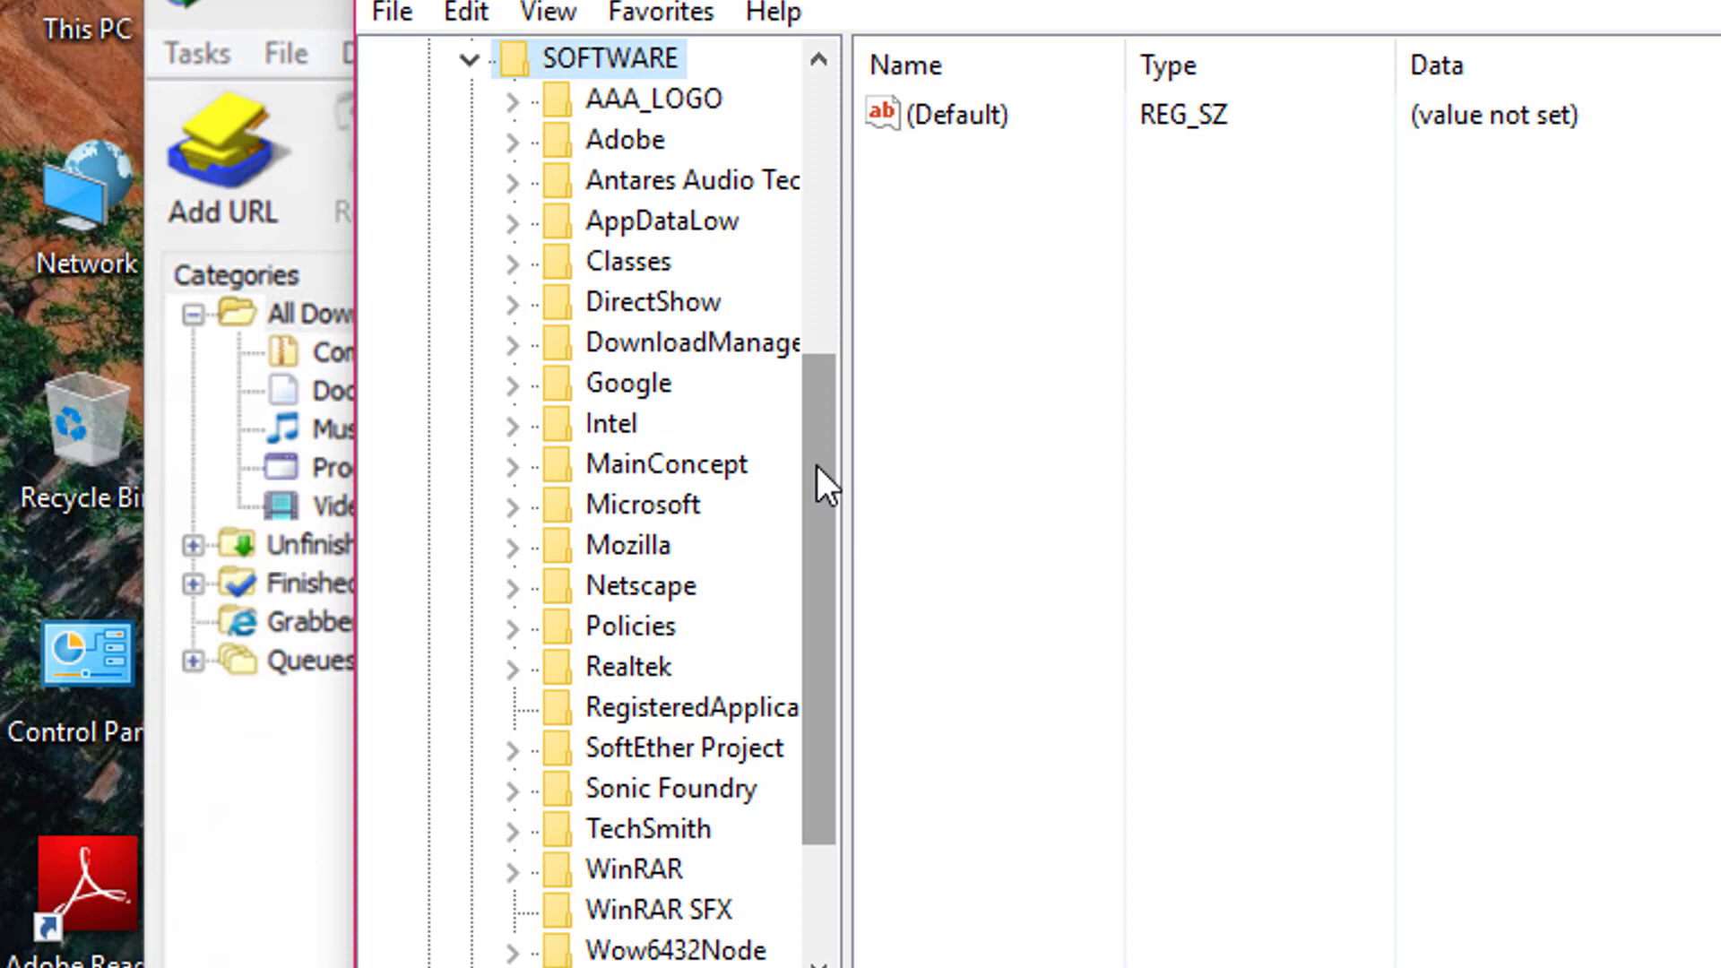
scroll(578, 698, right, 3)
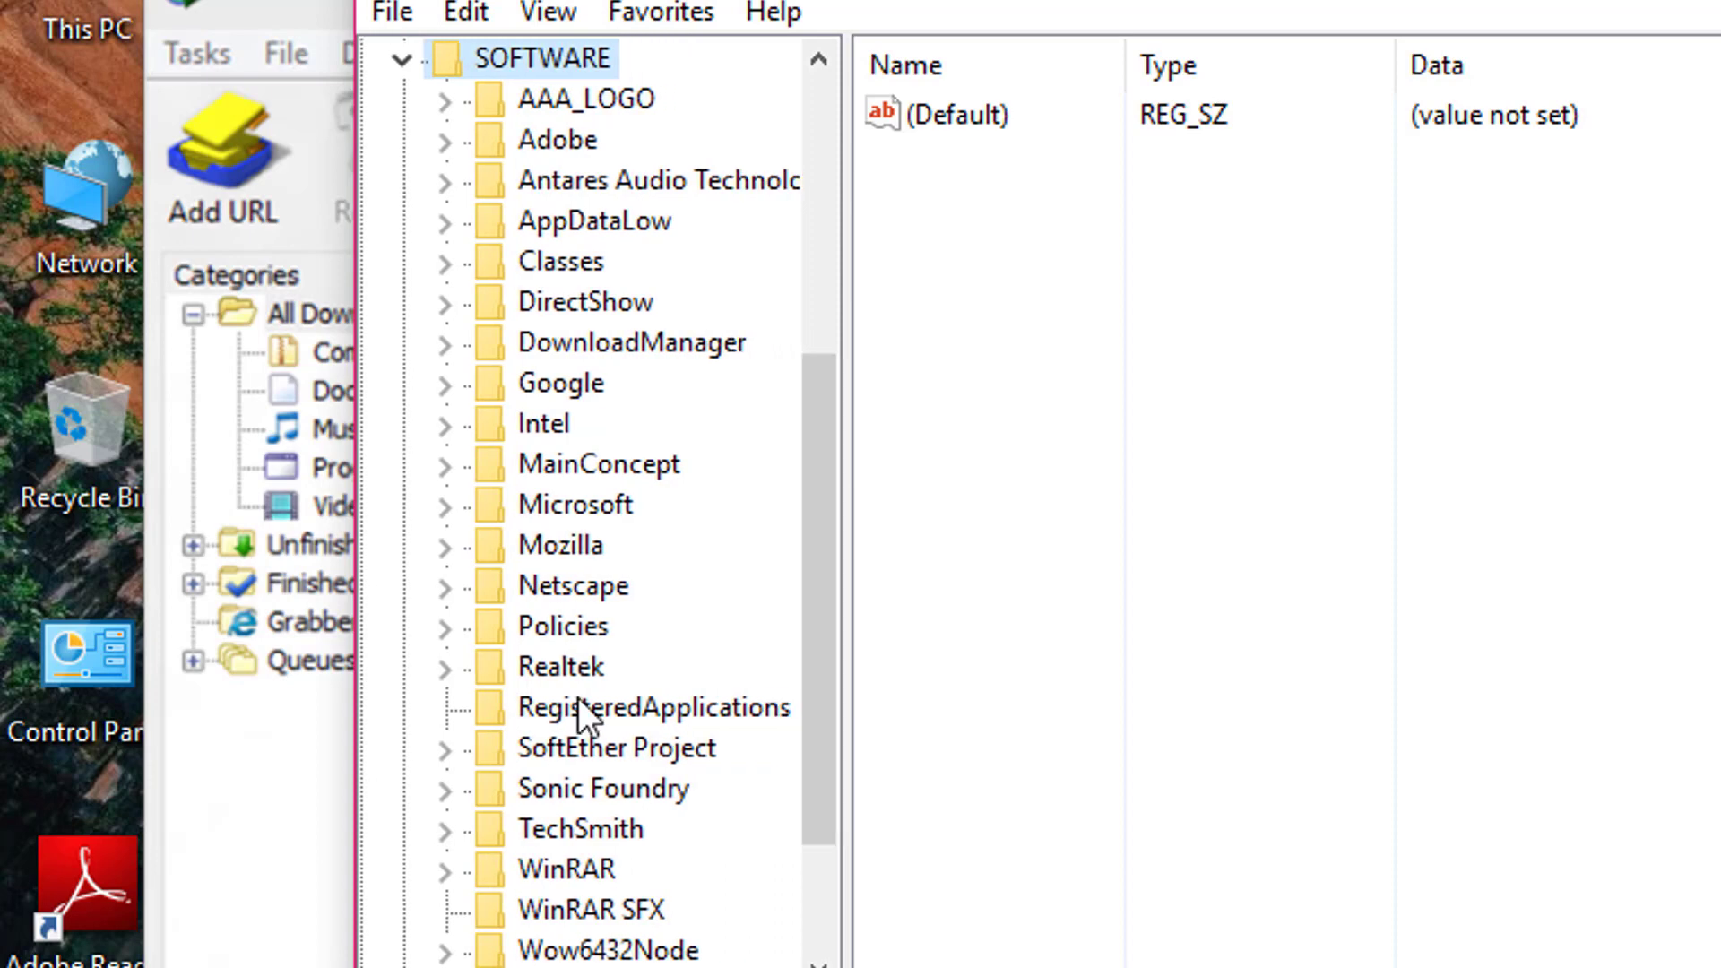
click(636, 346)
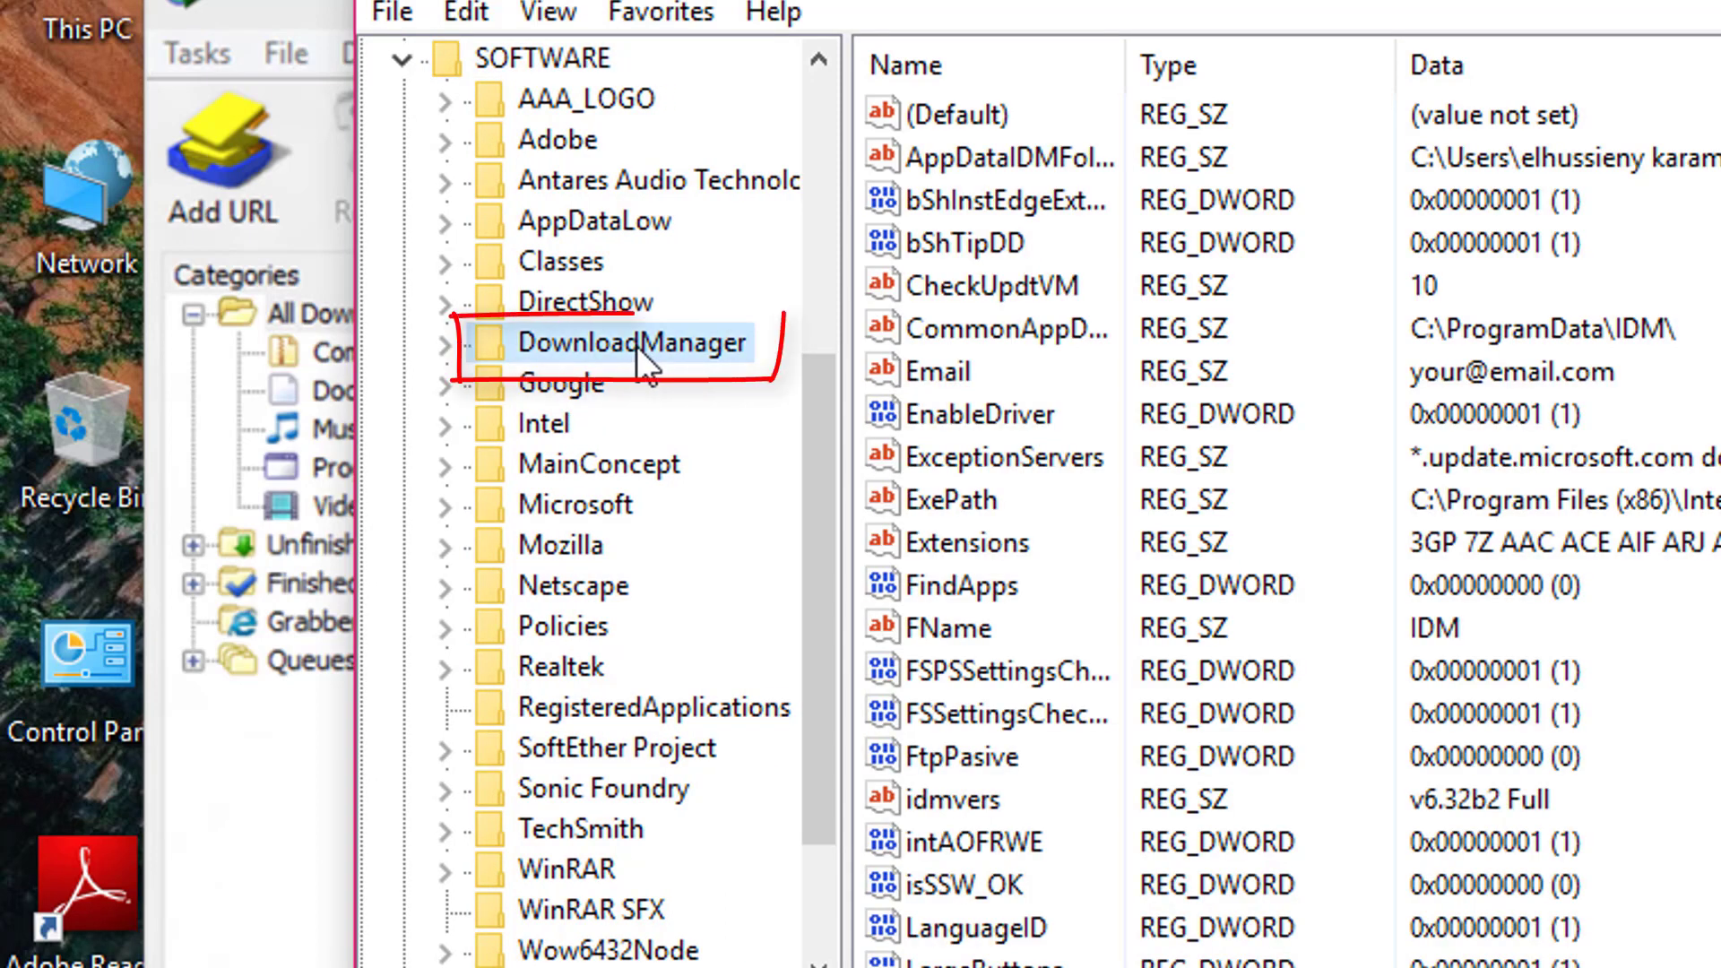
Set the data of the LstCheck string value in the DownloadManager key to 05/05/99.
click(1052, 159)
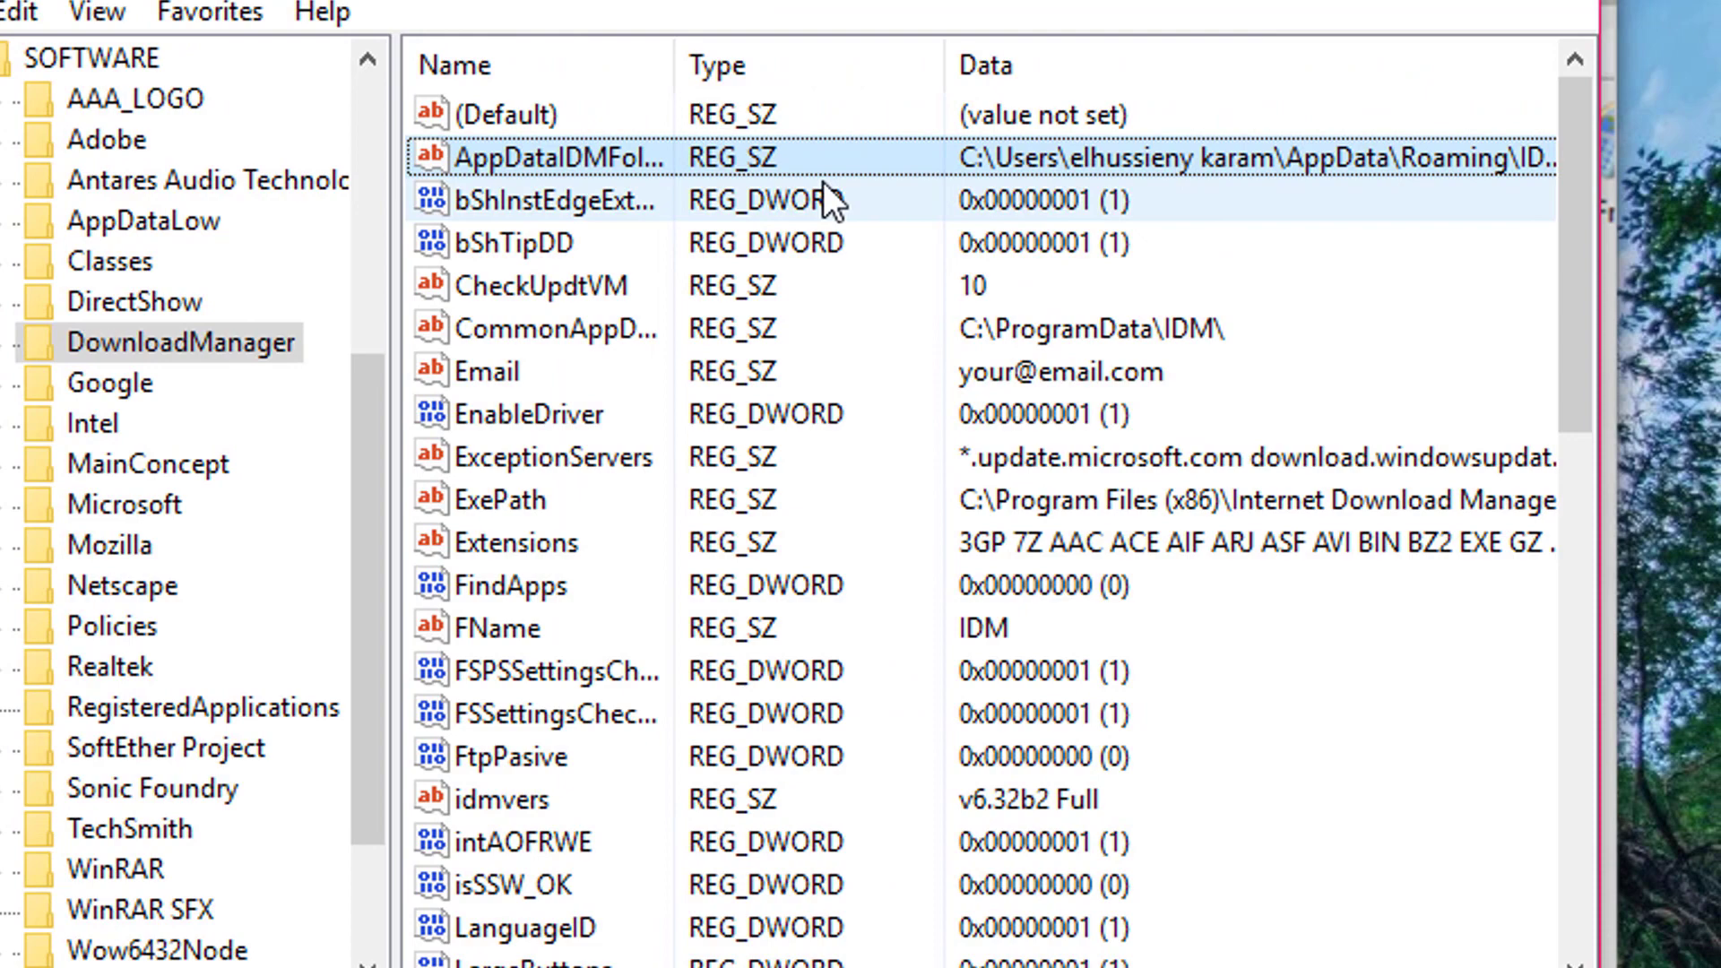
scroll(826, 184, down, 3)
click(624, 328)
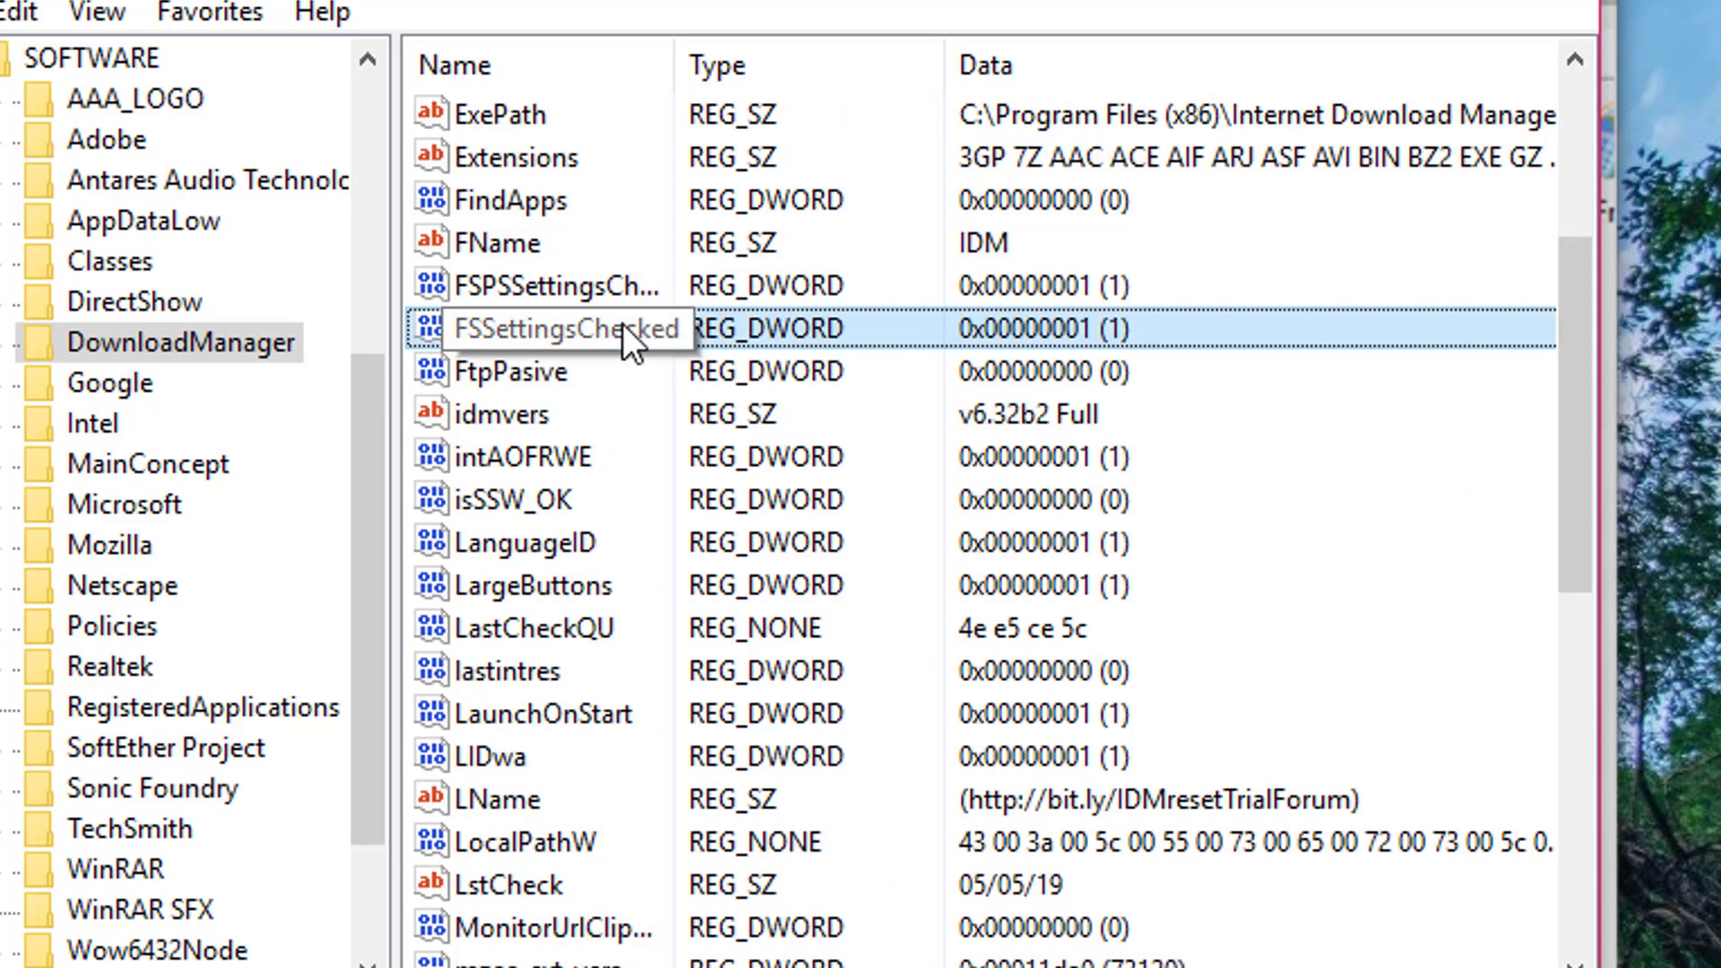
click(645, 285)
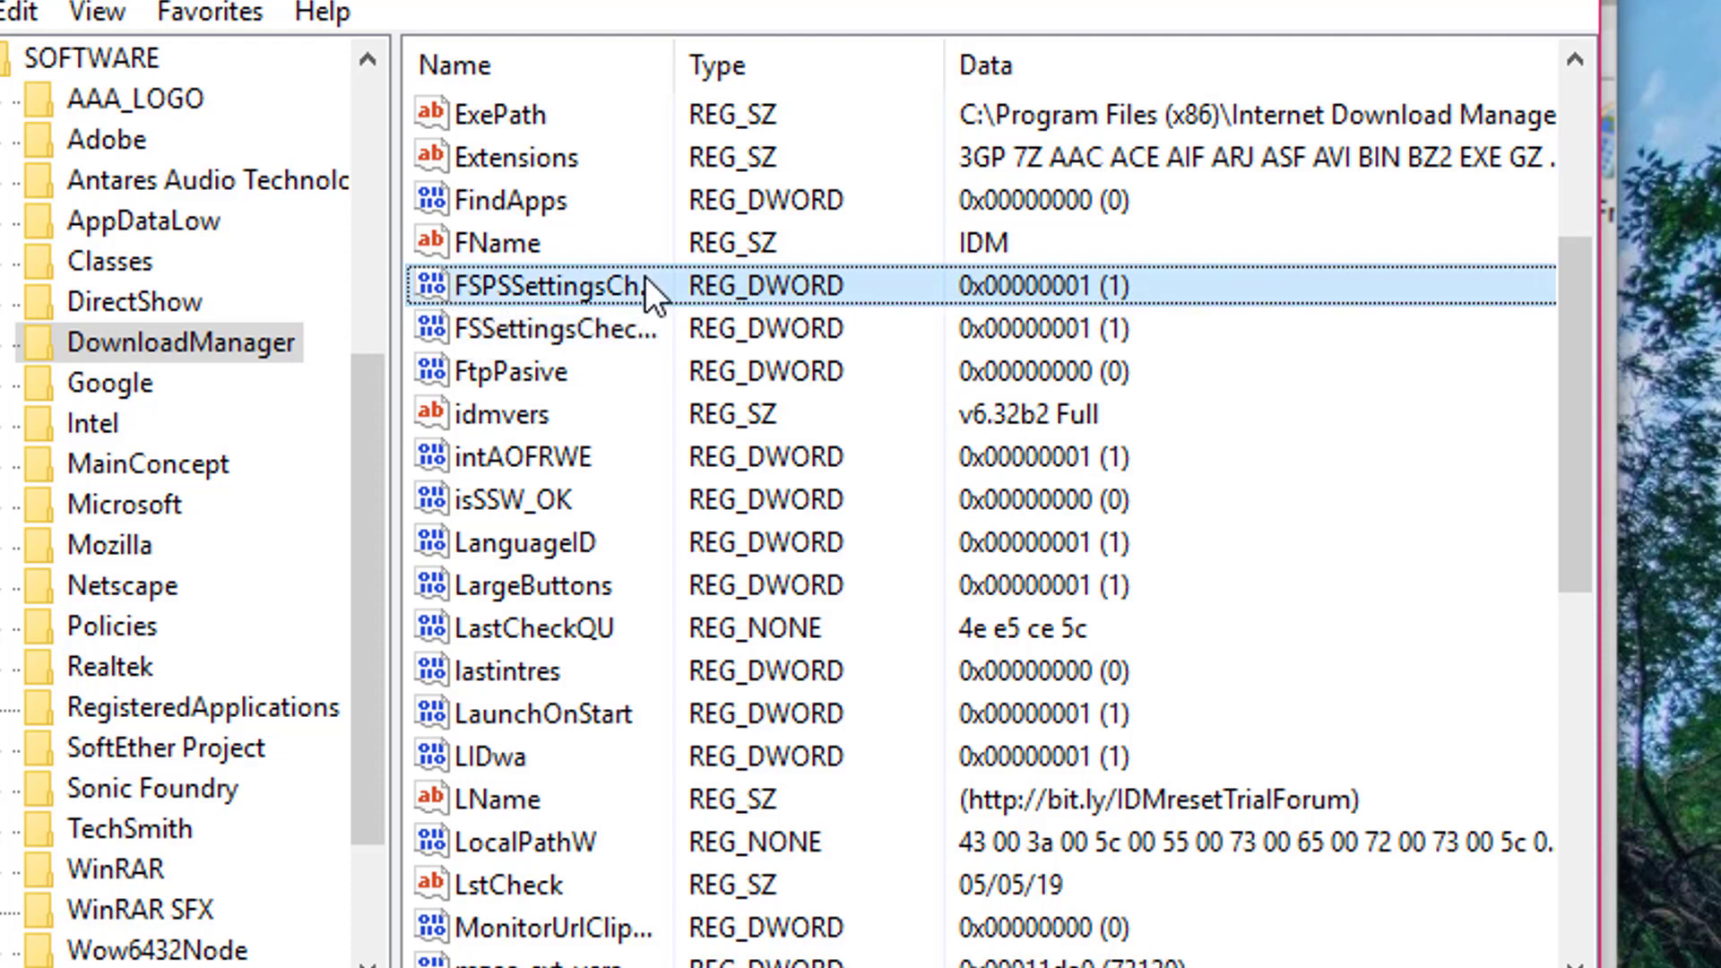
click(609, 498)
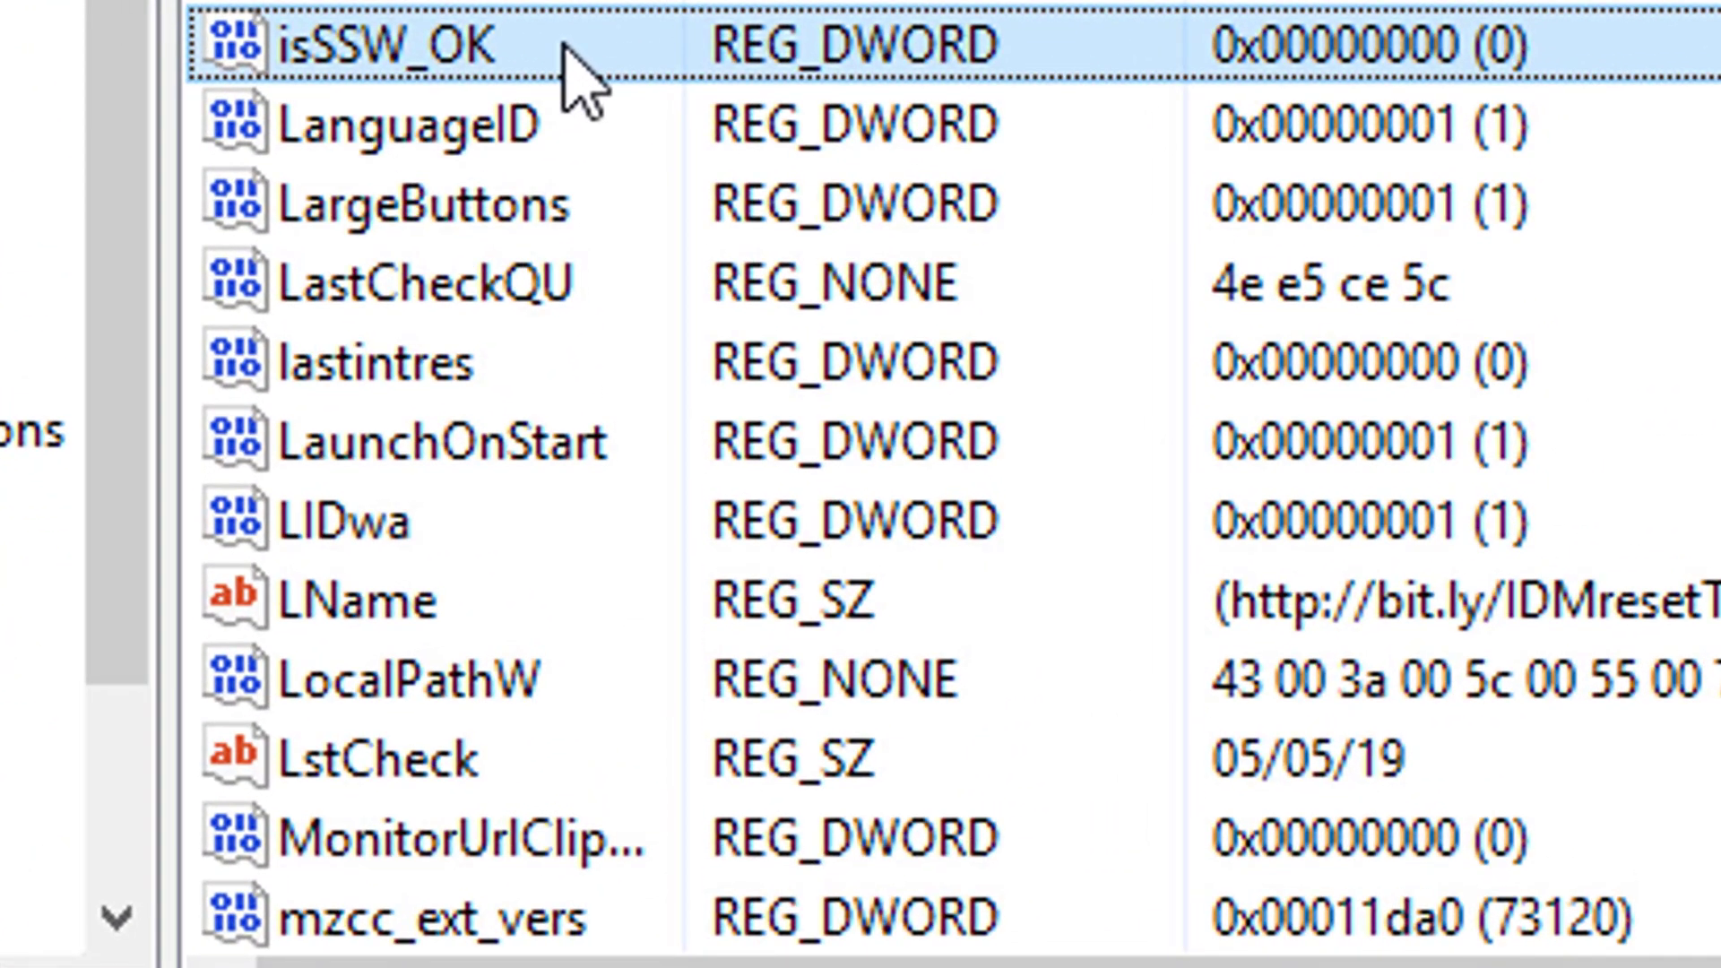
key(Down)
key(Down)
key(Down)
key(Down)
key(Down)
key(Down)
key(Down)
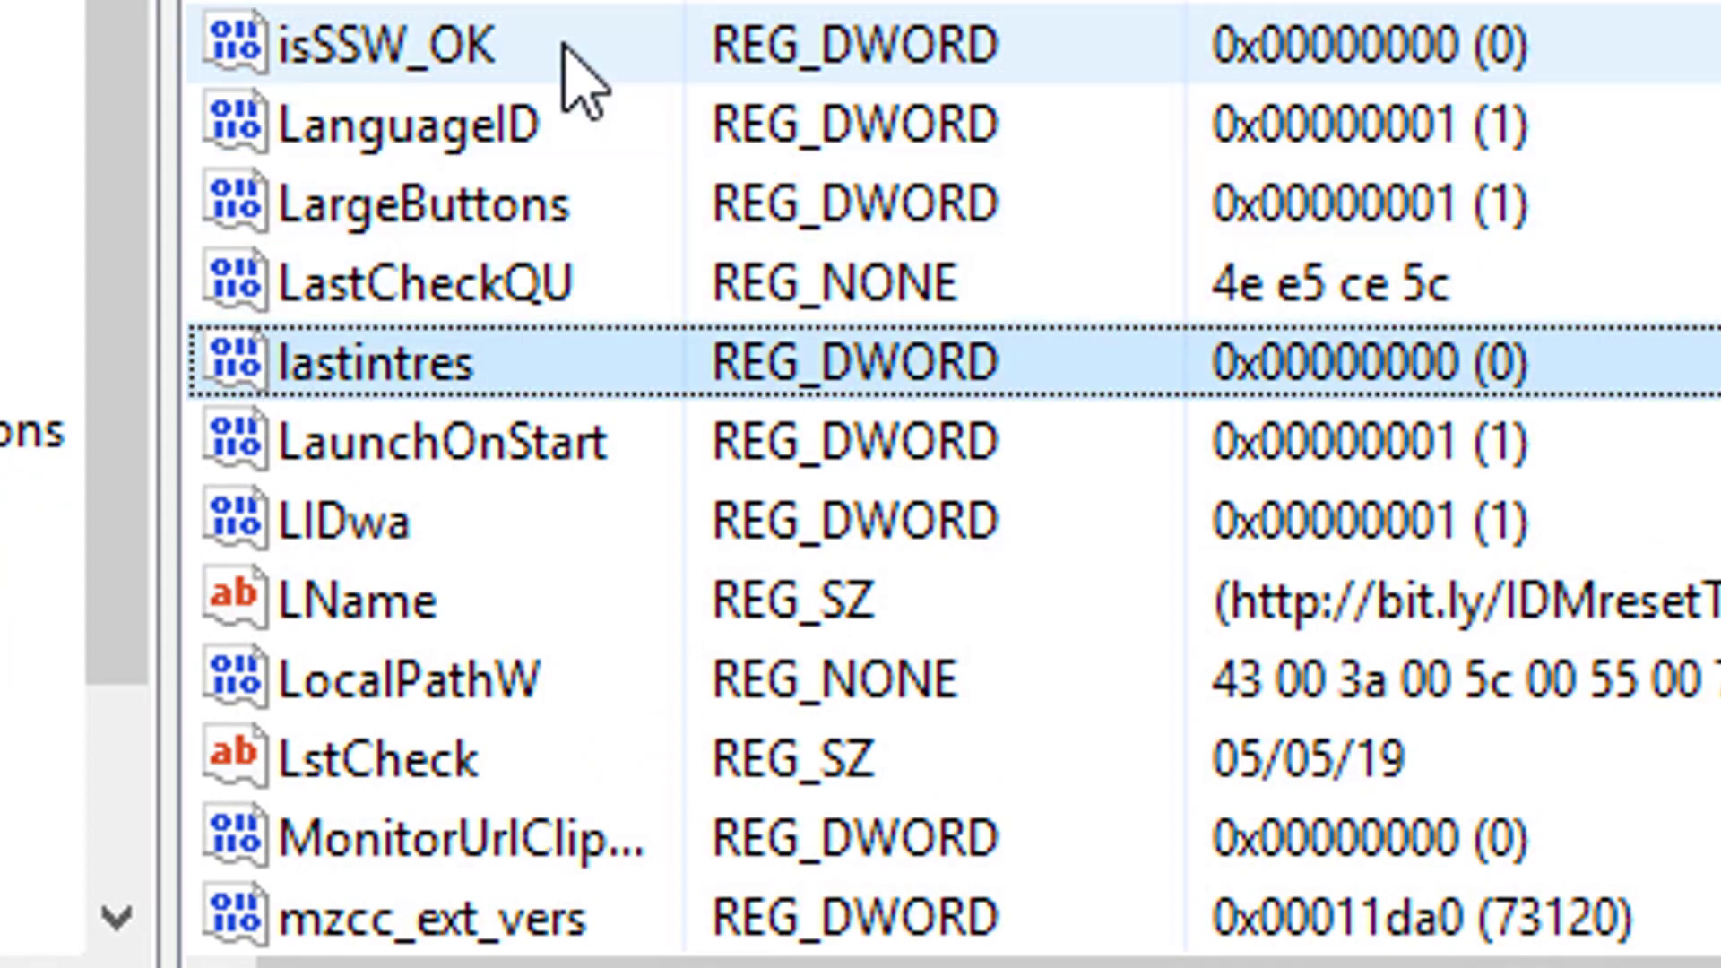
key(Down)
key(Down)
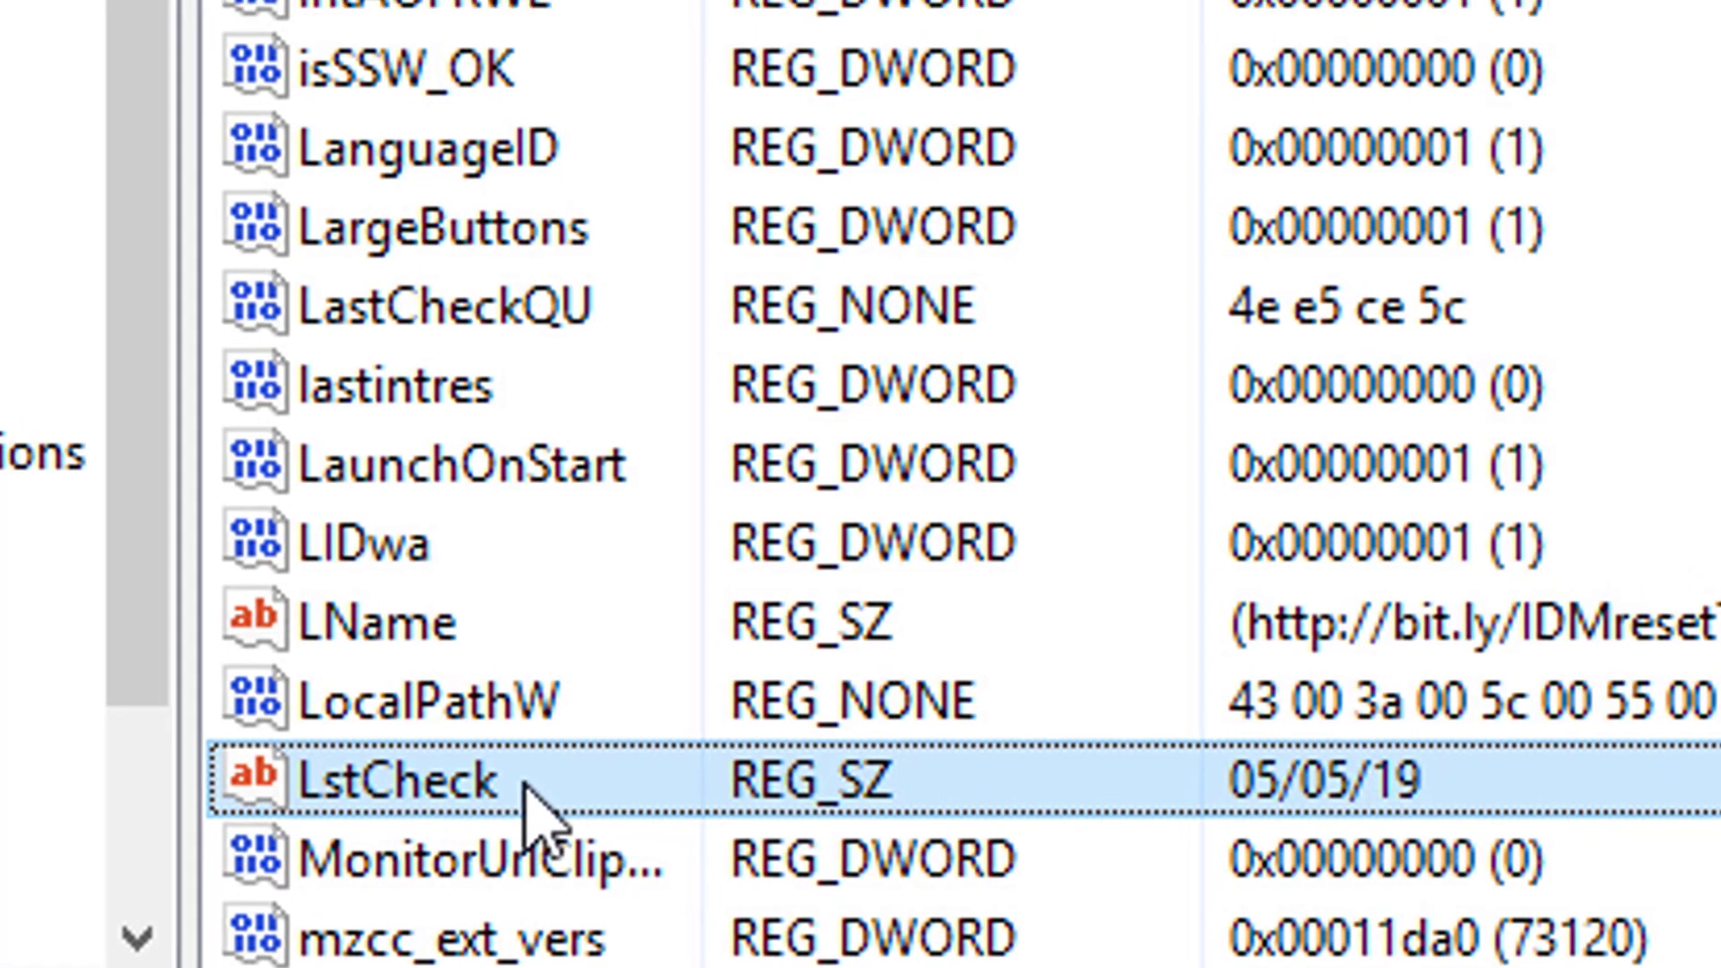
double_click(515, 788)
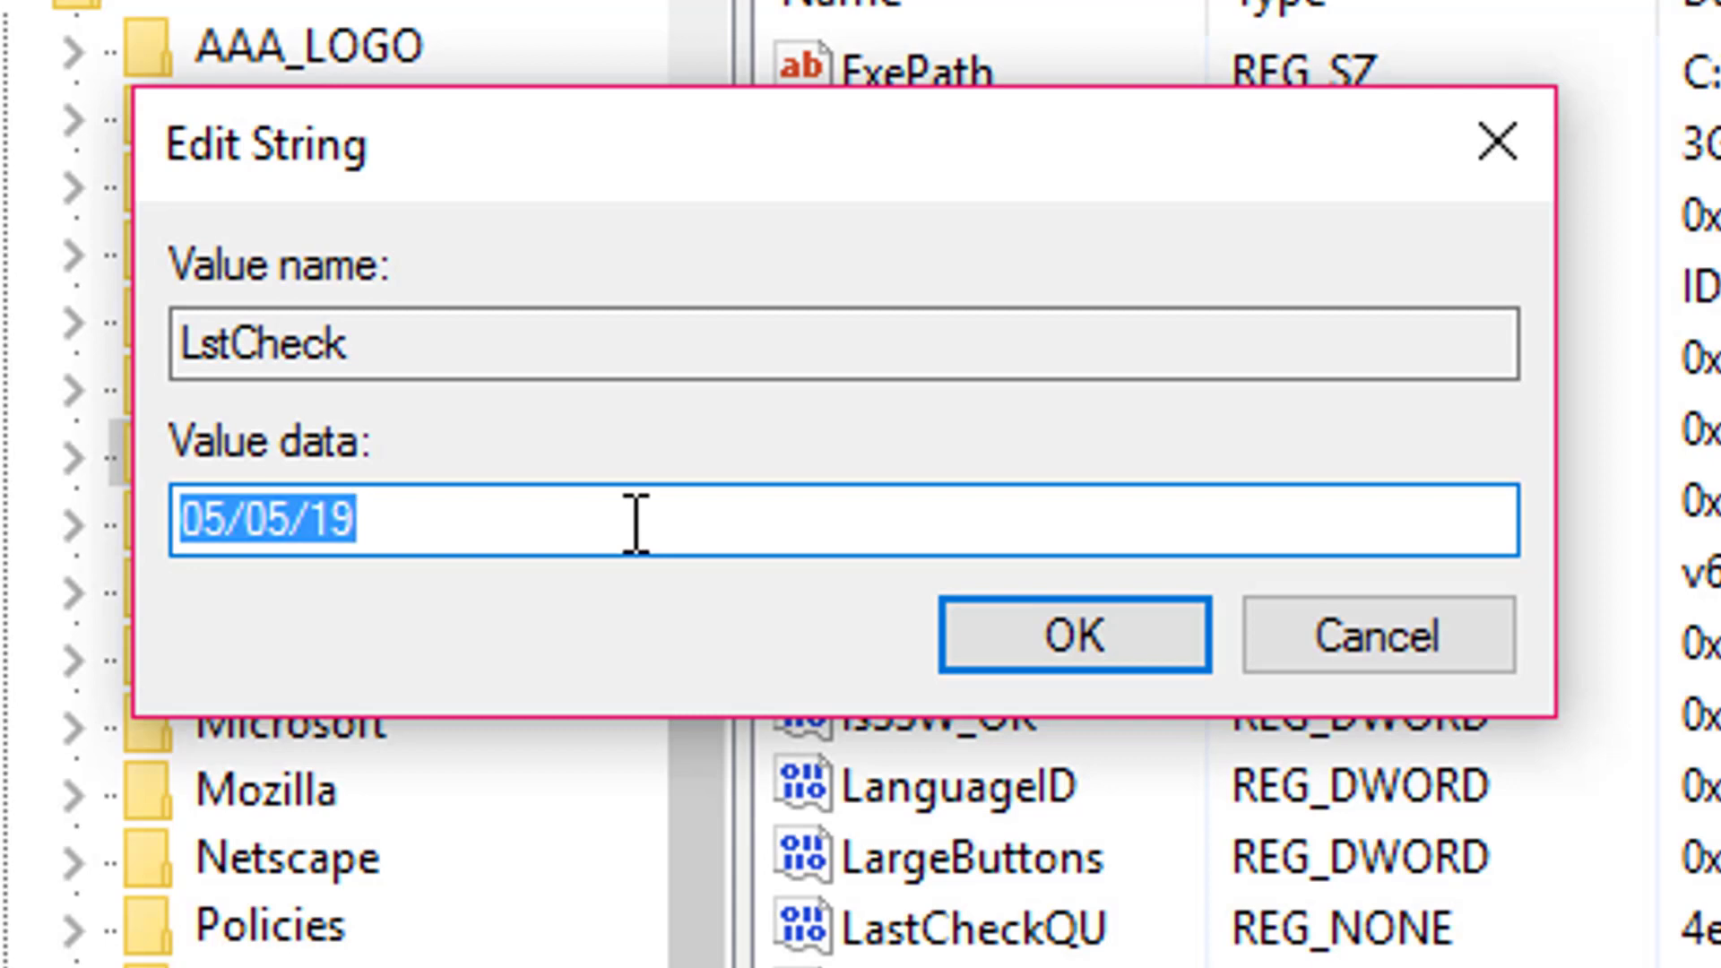
drag(636, 525, 321, 538)
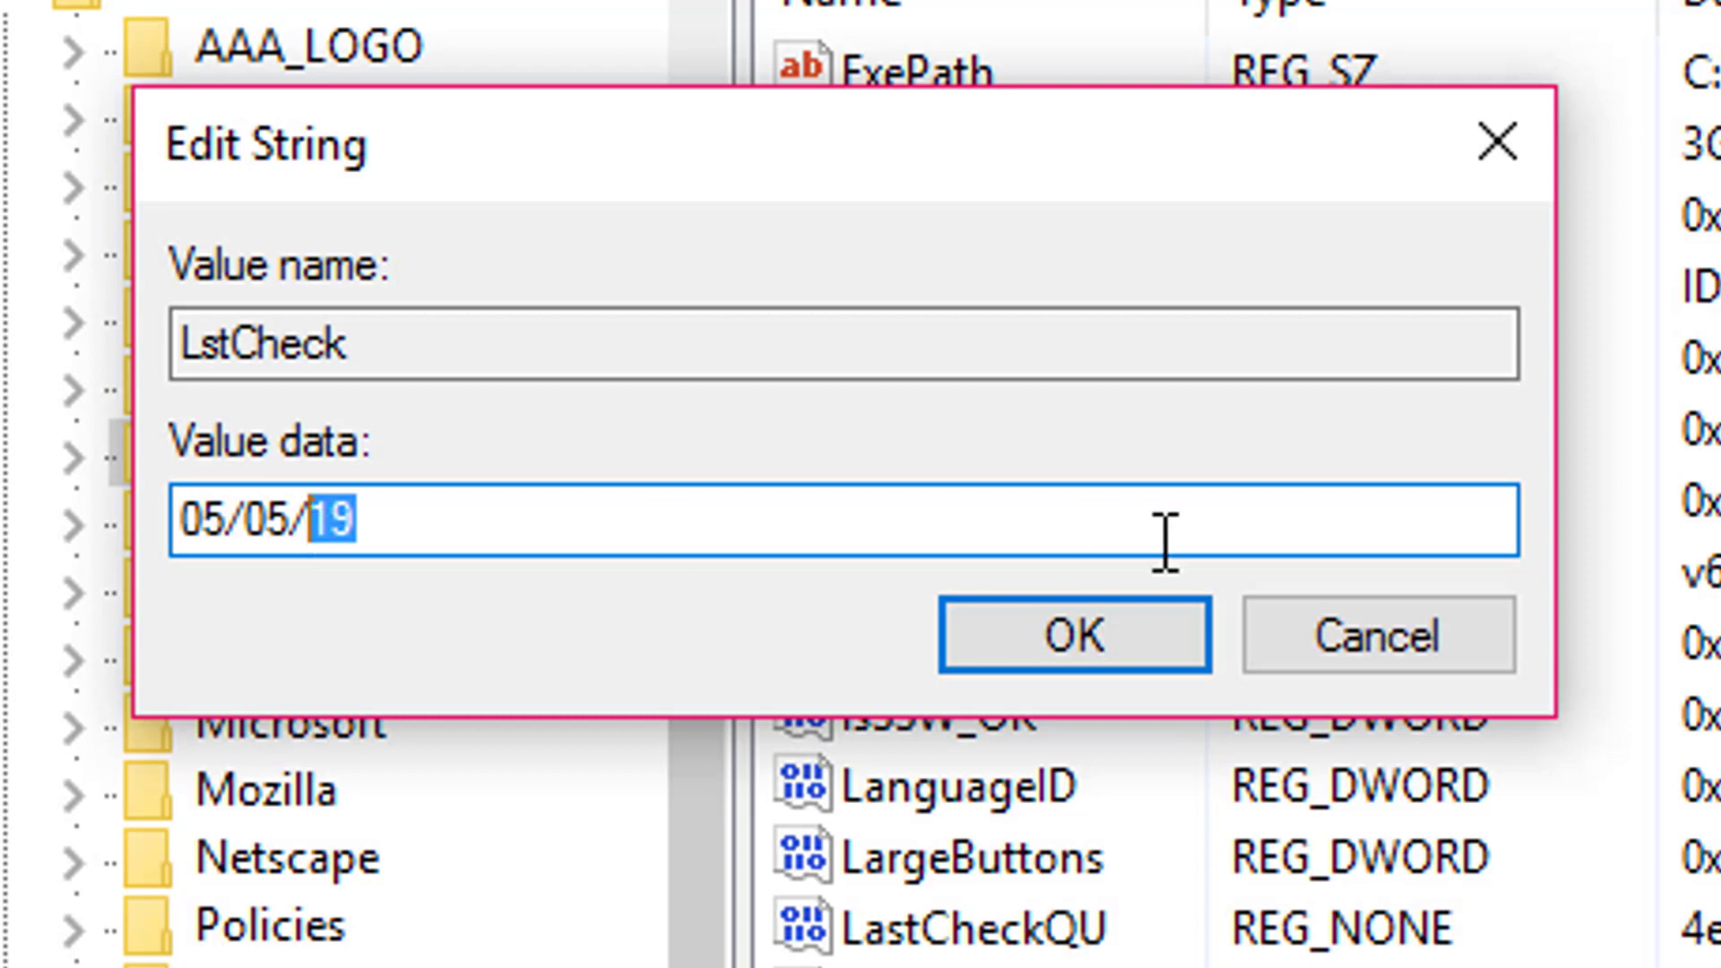
text(99)
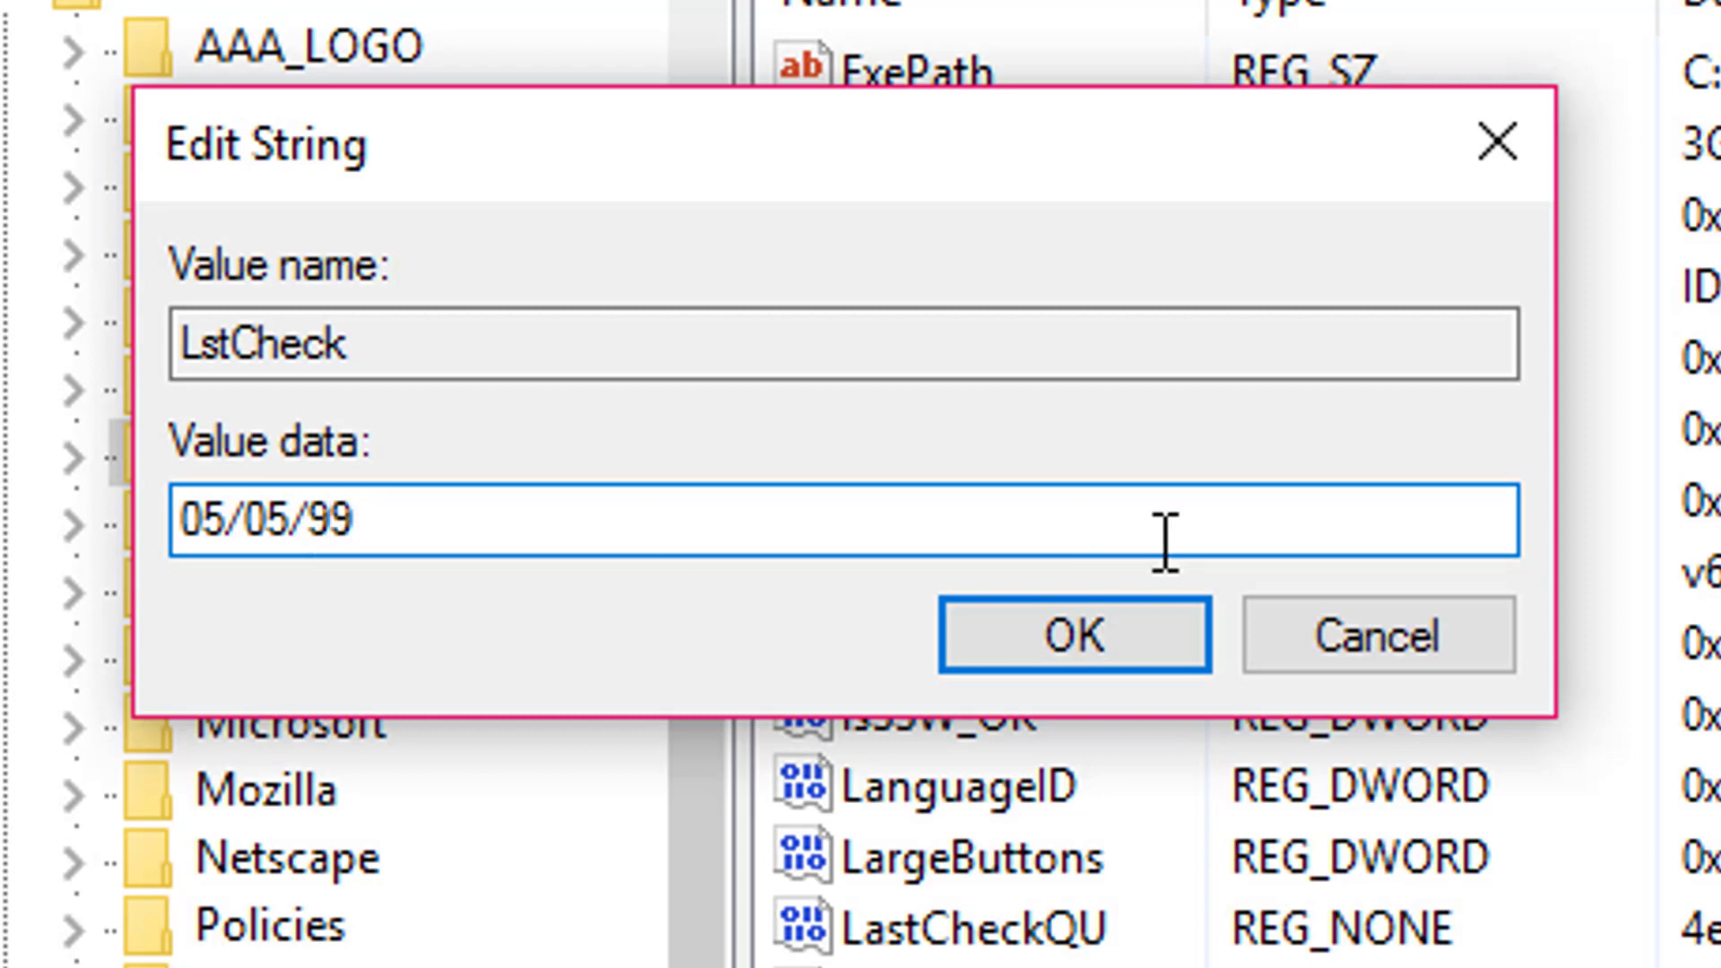
click(1123, 632)
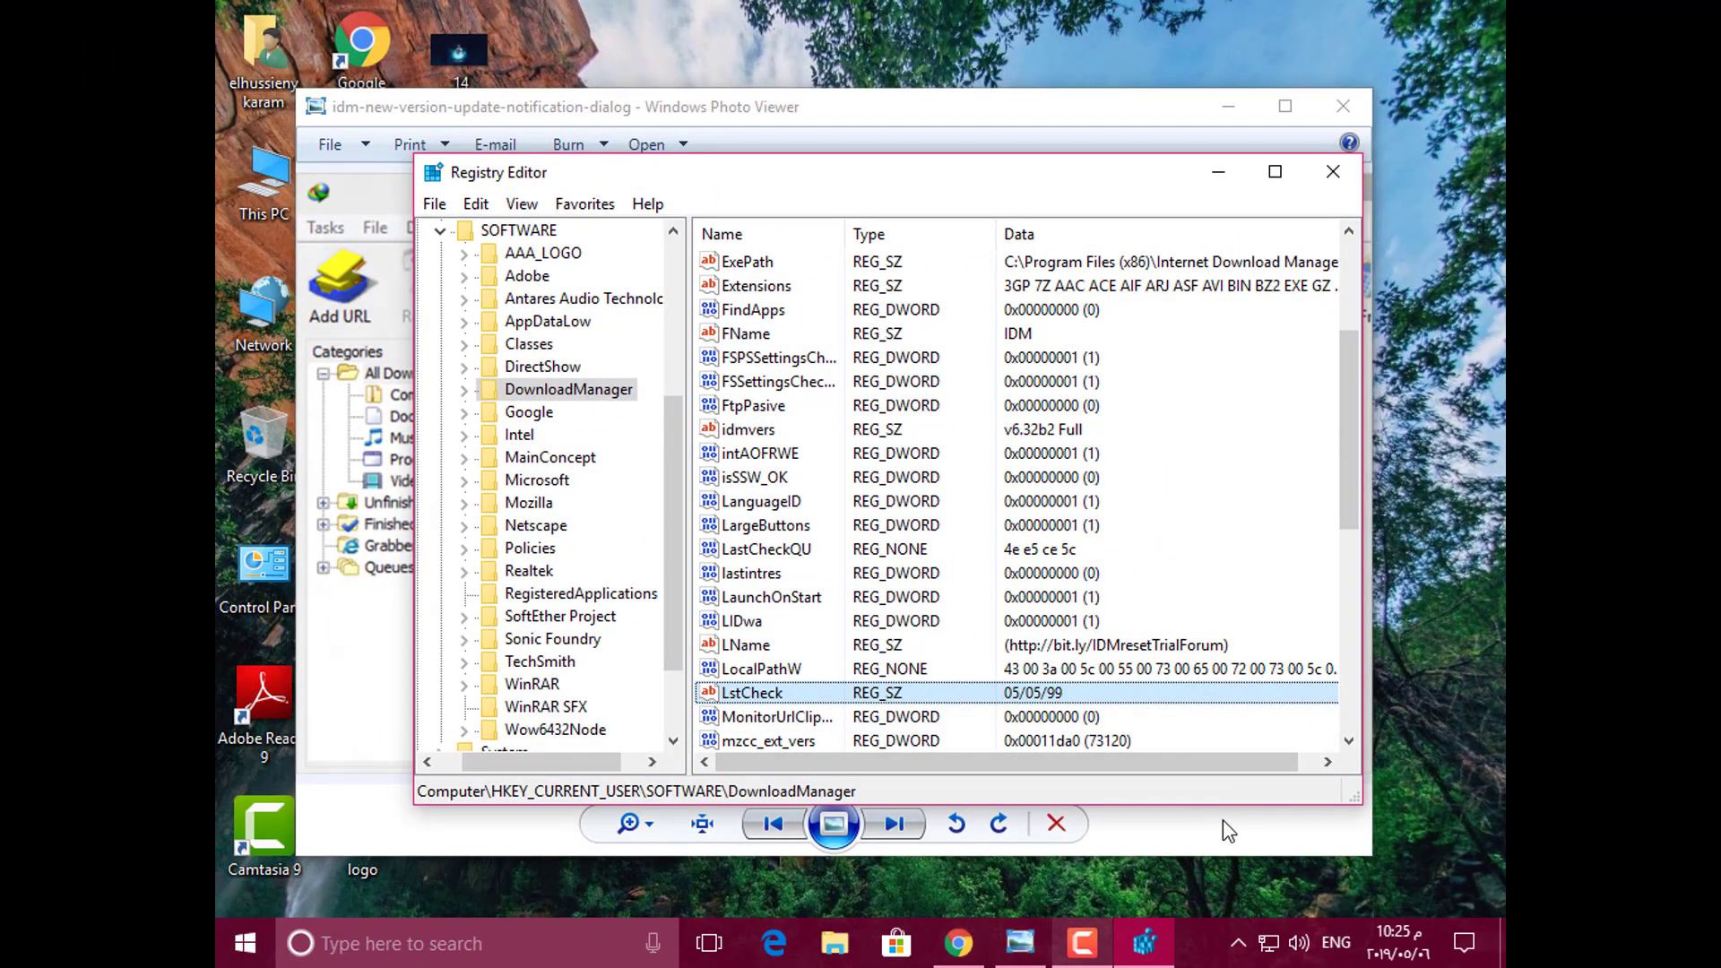
Exit the Internet Download Manager instance running in the background.
click(1238, 942)
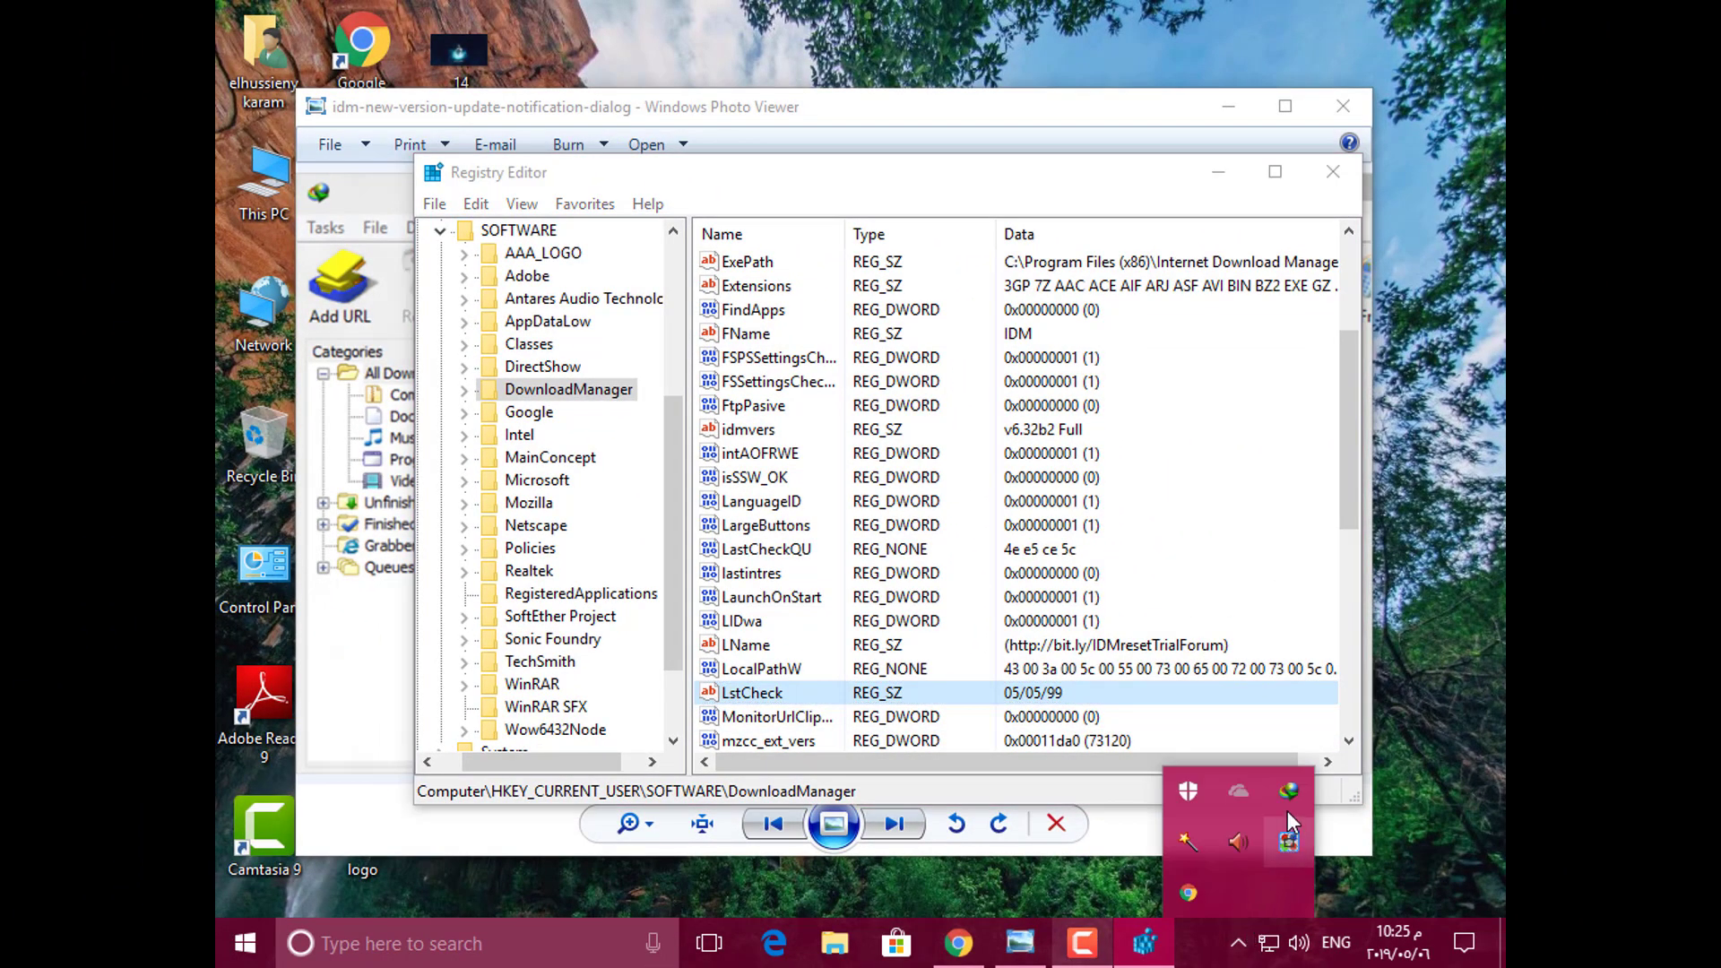
right_click(1291, 800)
click(1457, 863)
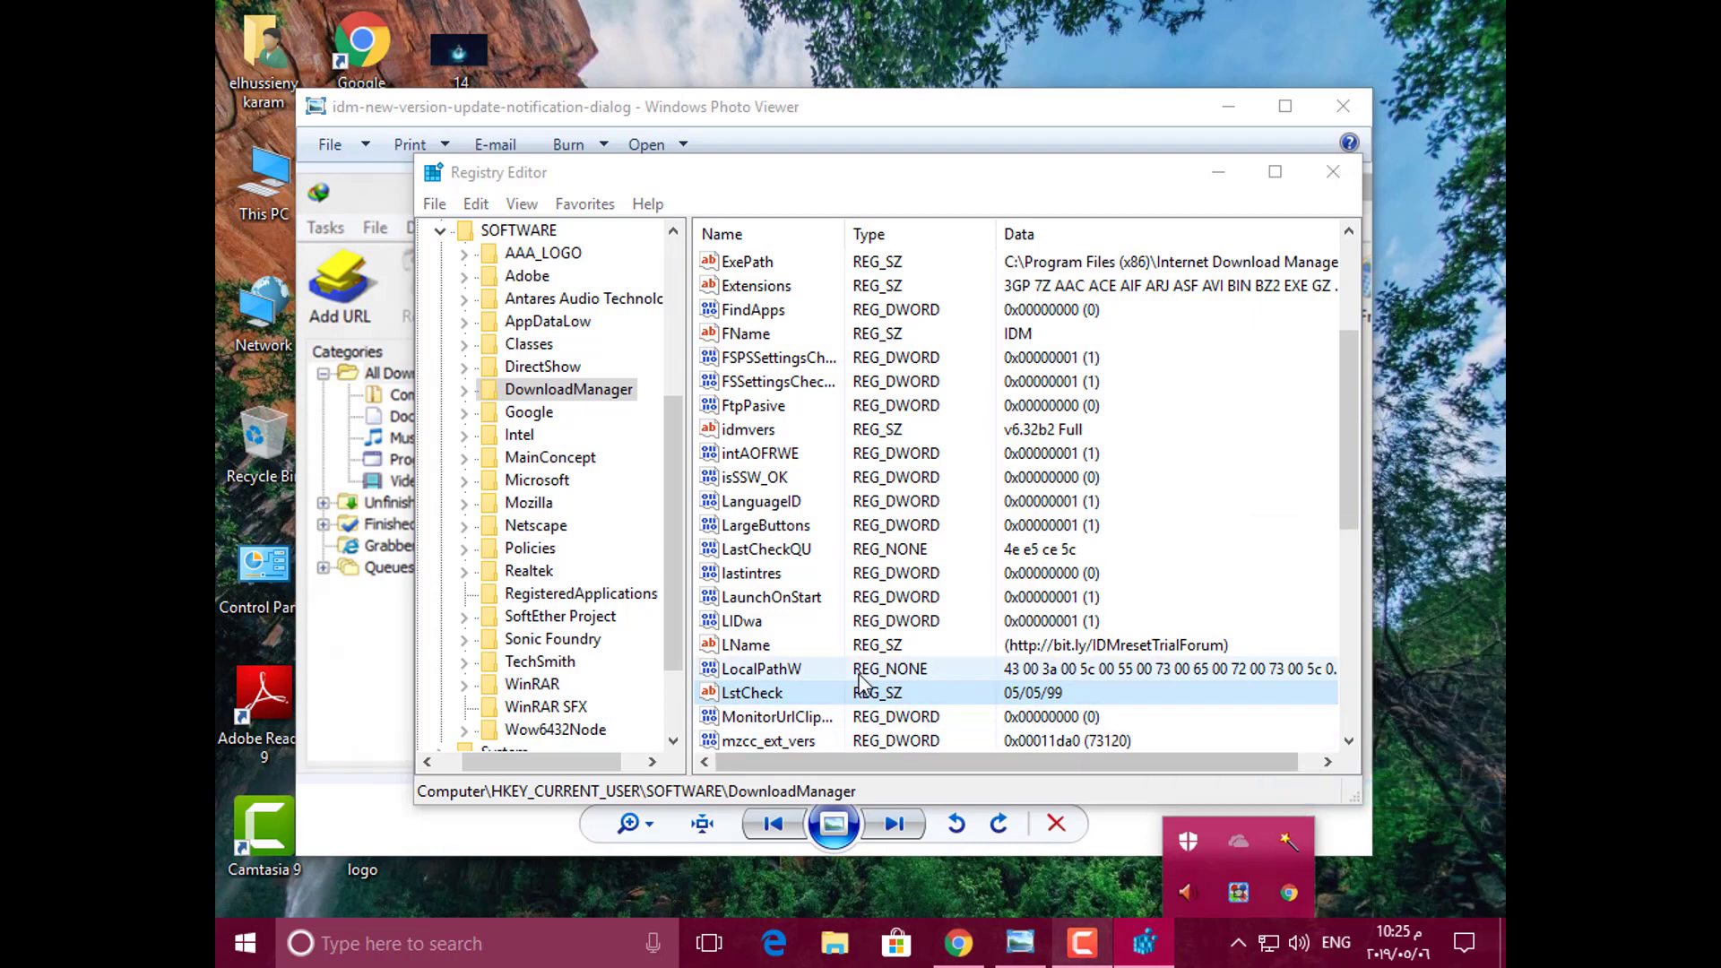
Reopen the LstCheck string value to check its data and accept it as it is.
double_click(834, 692)
click(612, 409)
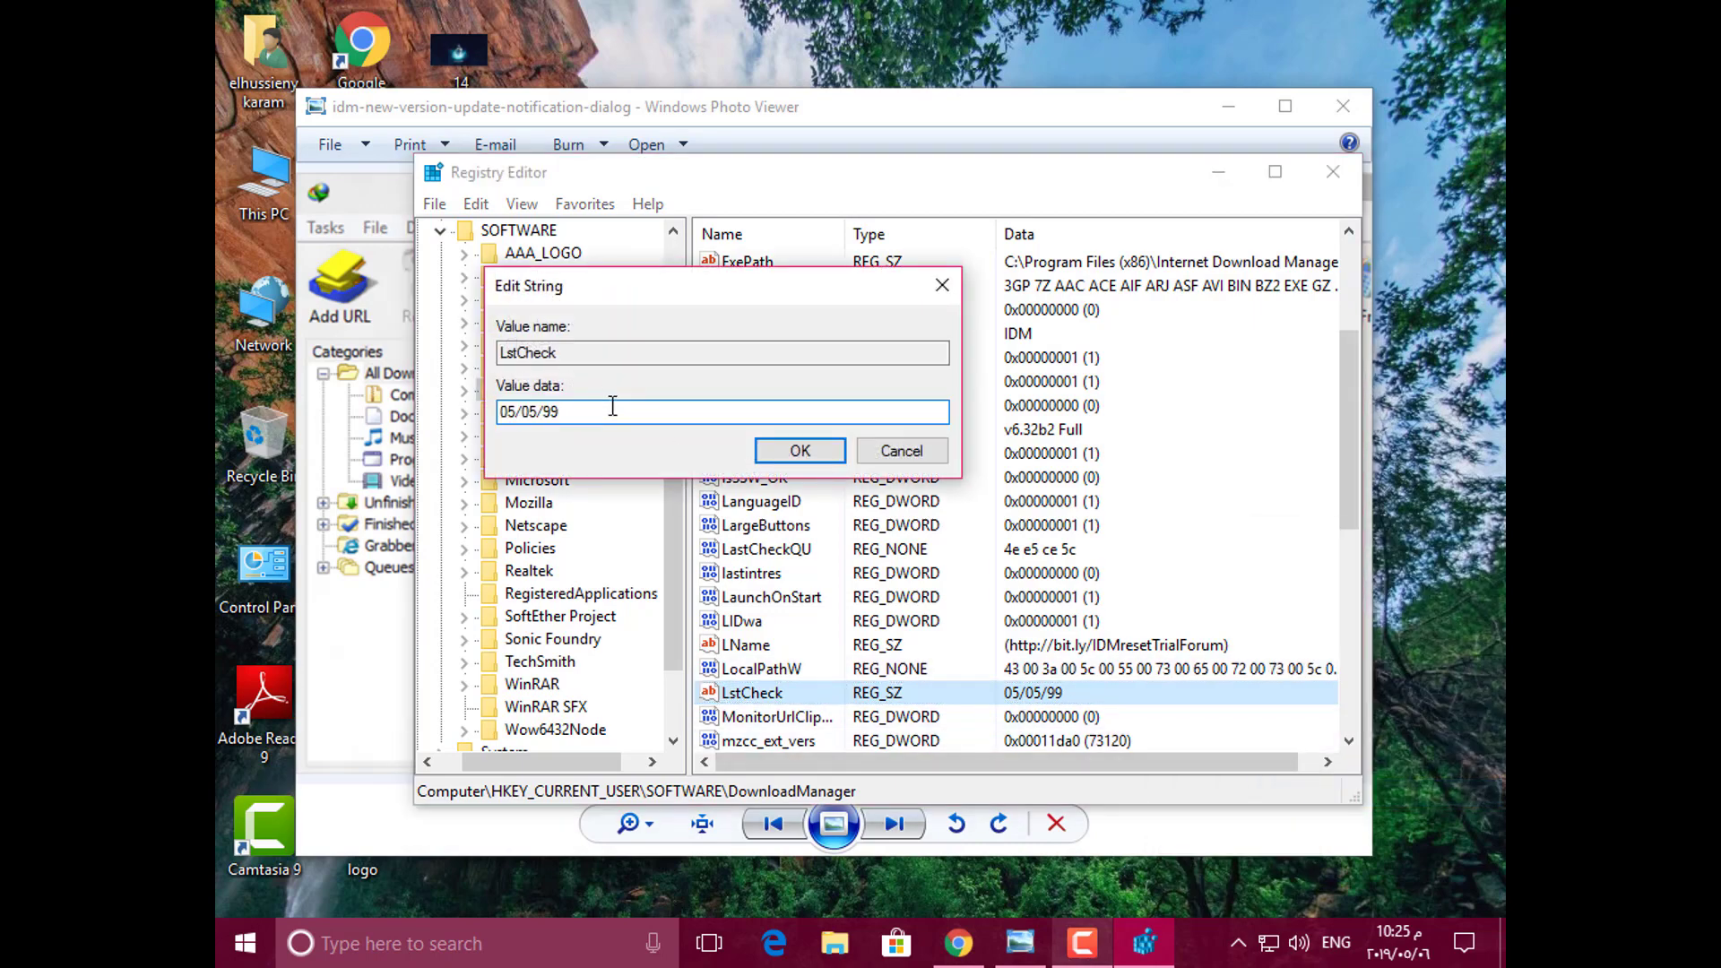
click(793, 450)
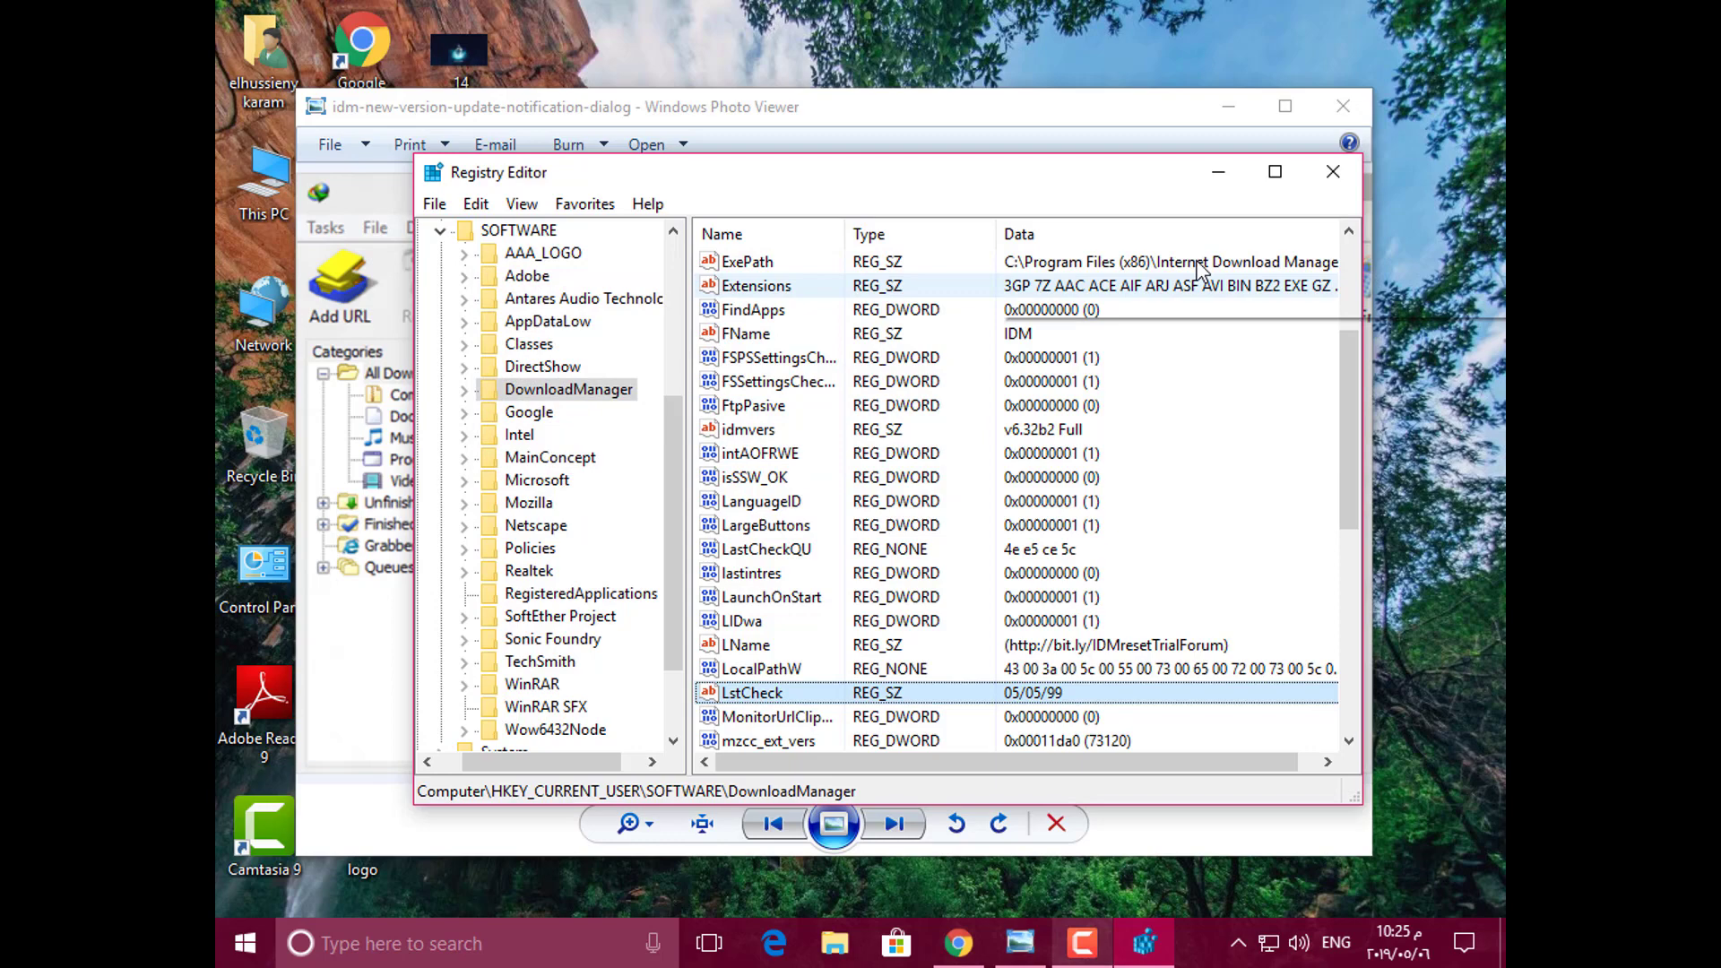
Close the Registry Editor and the image of the update notification dialog.
click(1336, 179)
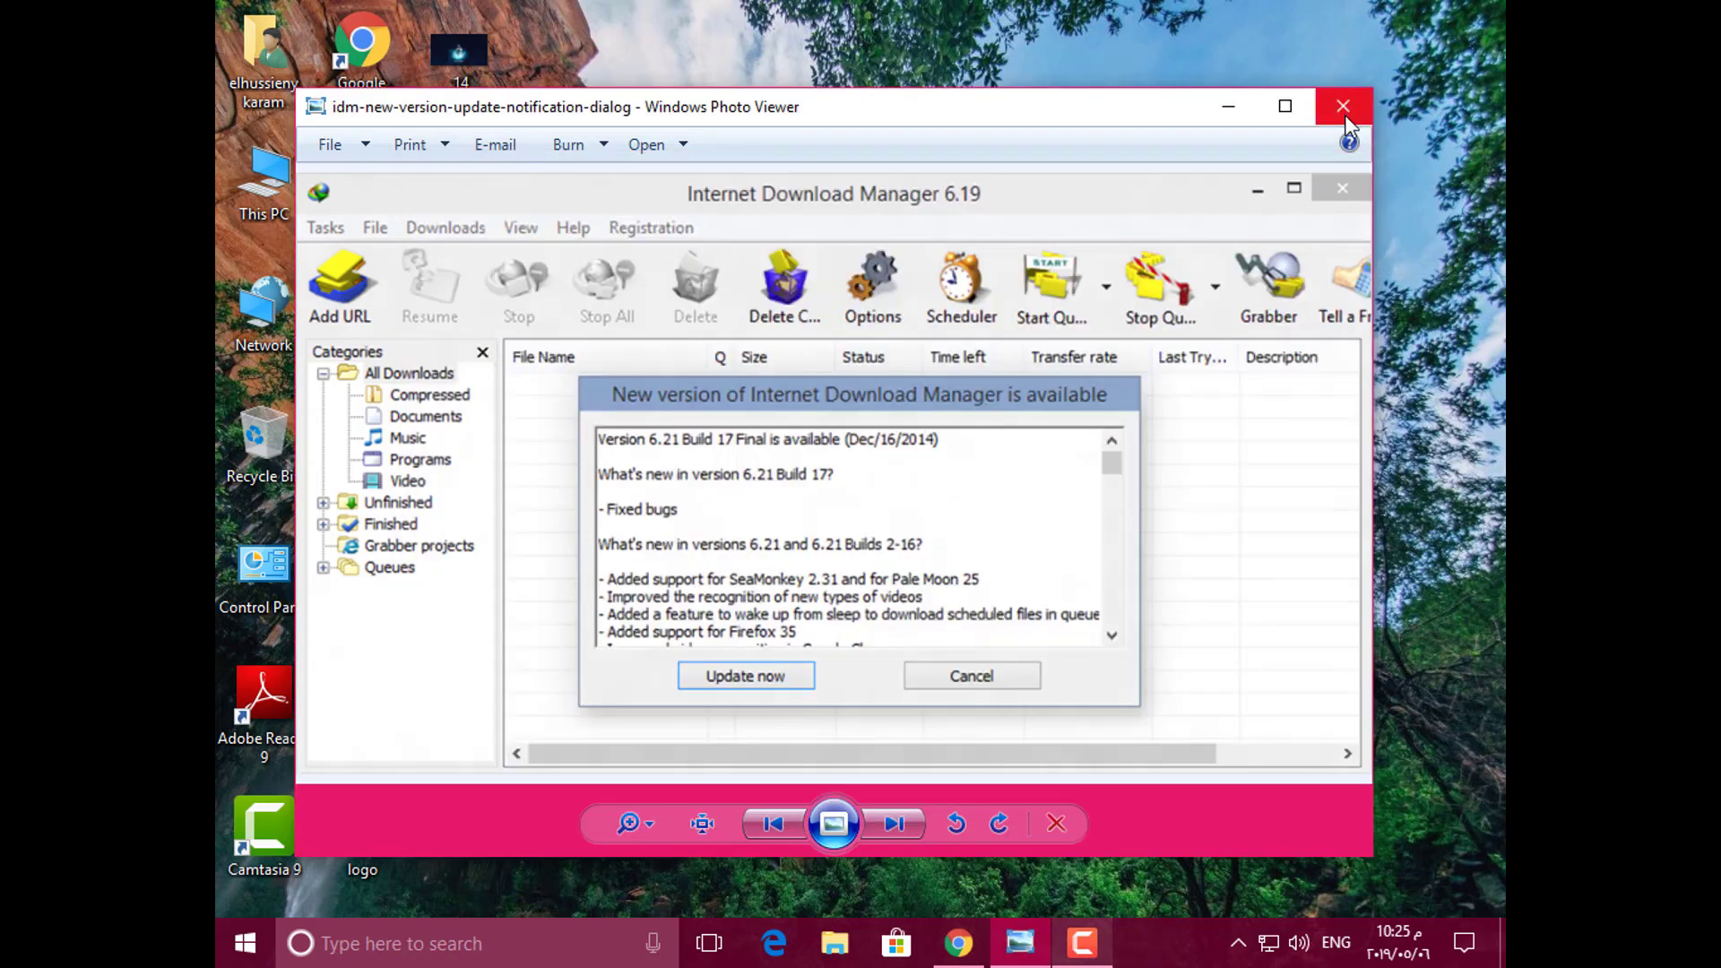
click(1345, 111)
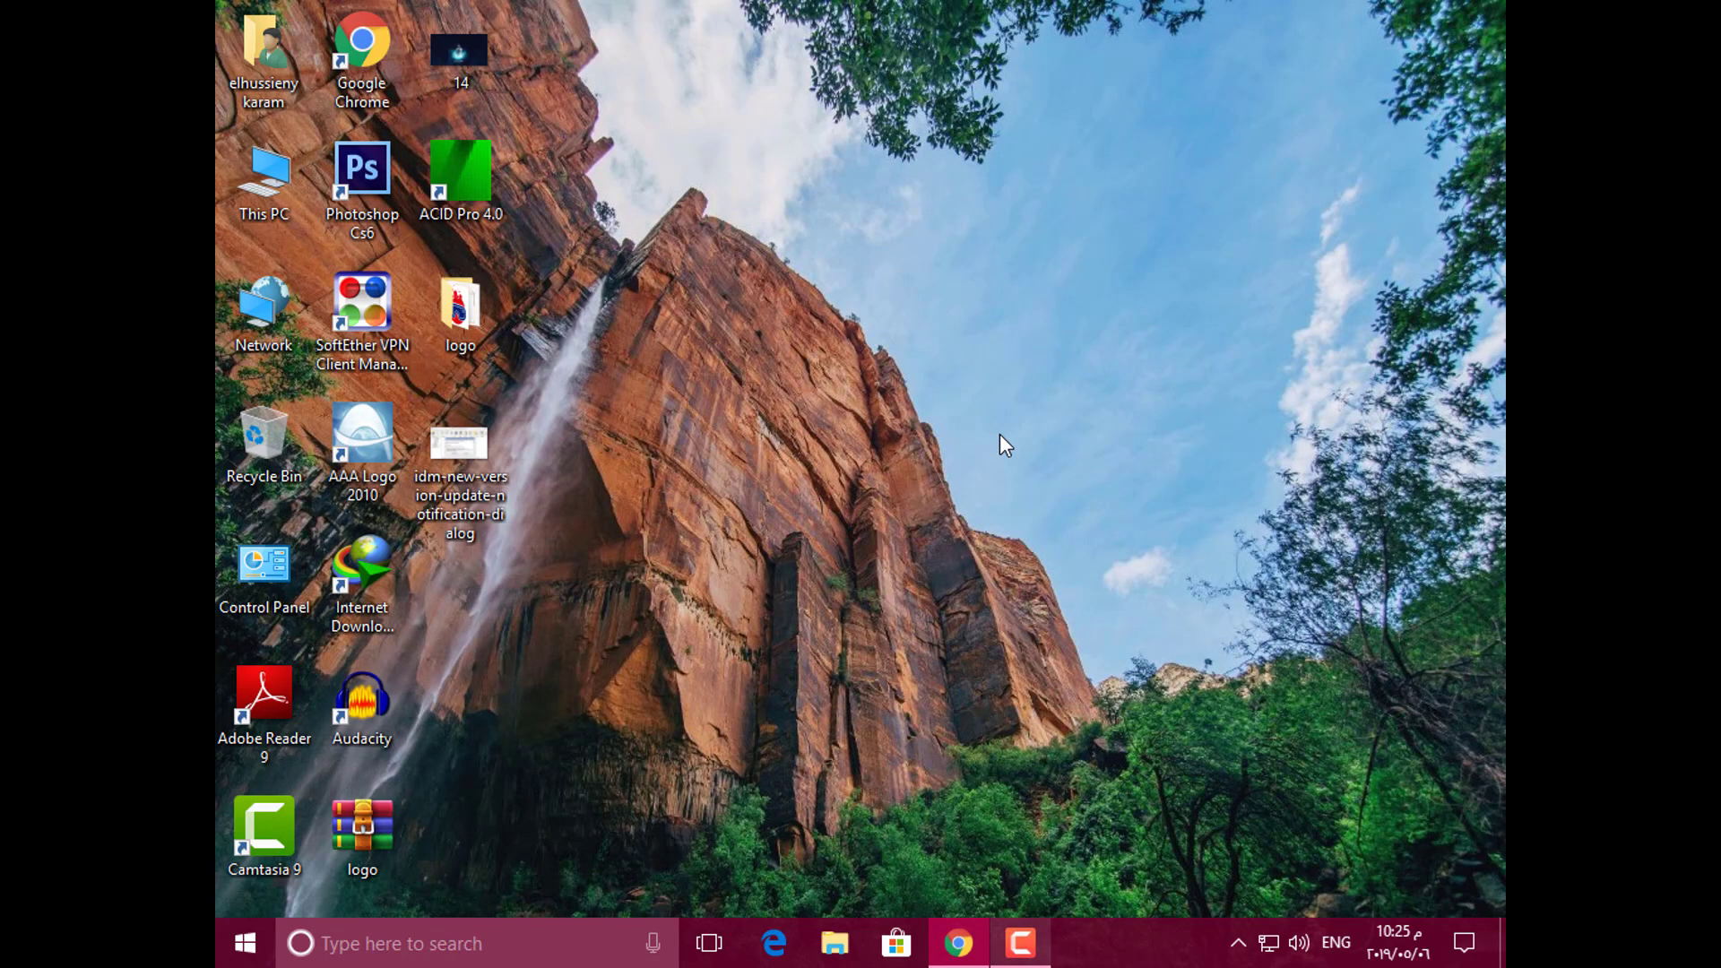